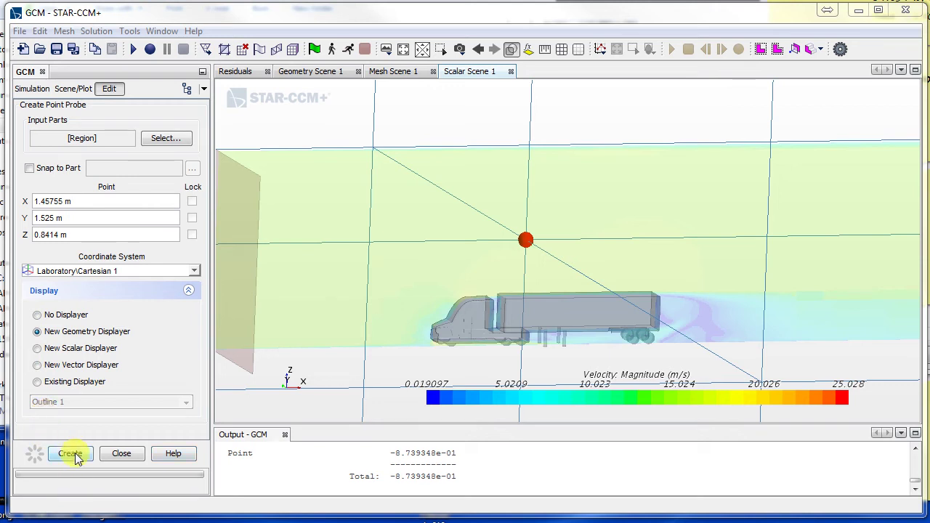
Close the point probe creation form and highlight the new Point derived part in the scalar scene.
{"action": "left_click", "coordinate": [121, 453]}
{"action": "left_click", "coordinate": [67, 184]}
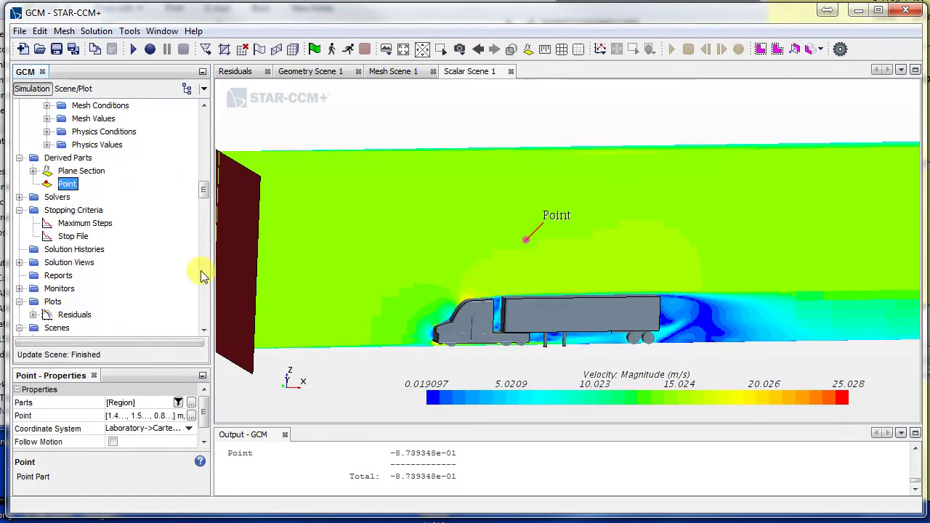
{"action": "left_click_drag", "start_coordinate": [326, 132], "coordinate": [670, 313]}
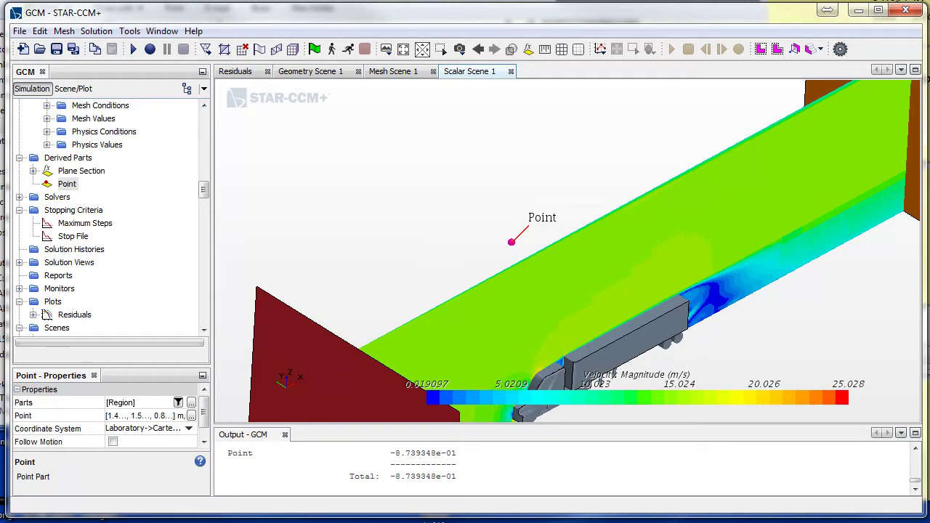
Switch to the browser and review the pressure coefficient formula and its variable definitions on Wikipedia.
{"action": "key", "text": "alt+Tab"}
{"action": "left_click_drag", "start_coordinate": [395, 46], "coordinate": [437, 54]}
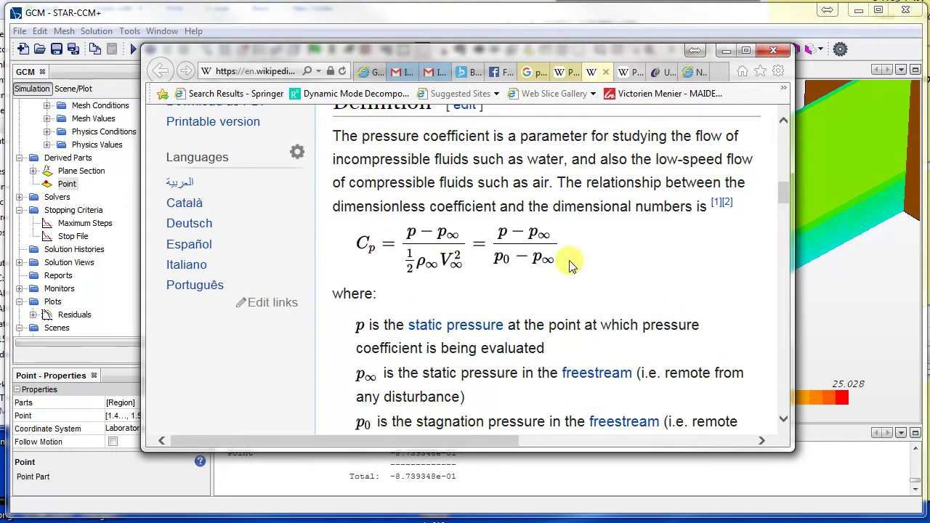
{"action": "scroll", "coordinate": [786, 197], "scroll_direction": "down", "scroll_amount": 3}
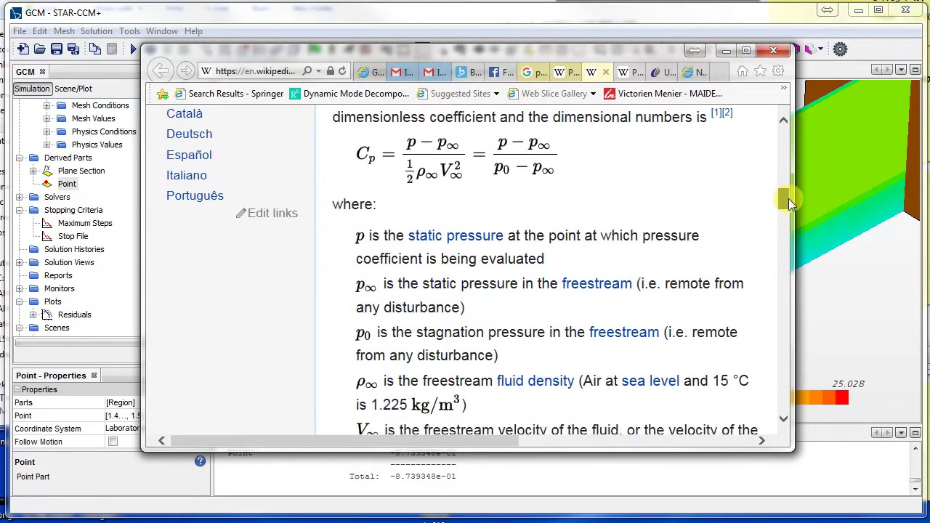
{"action": "left_click_drag", "start_coordinate": [792, 200], "coordinate": [794, 200]}
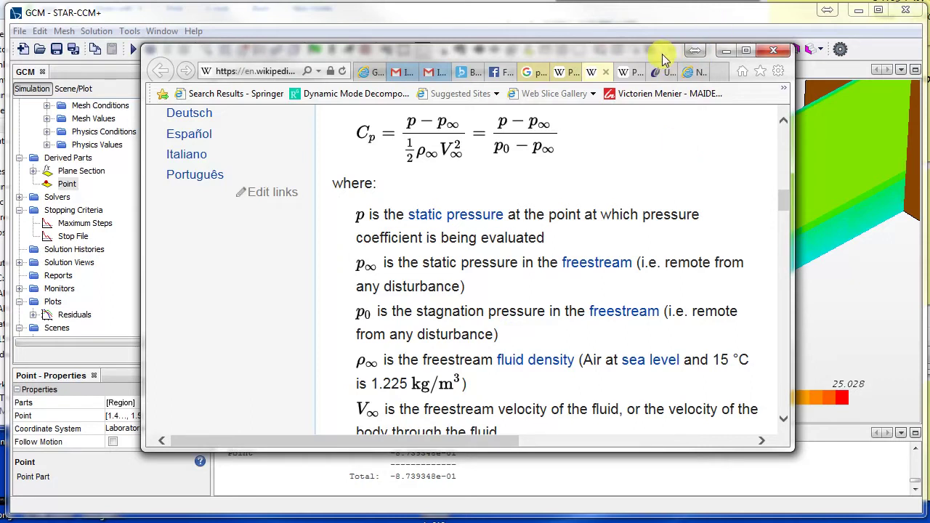
{"action": "left_click_drag", "start_coordinate": [664, 54], "coordinate": [0, 48]}
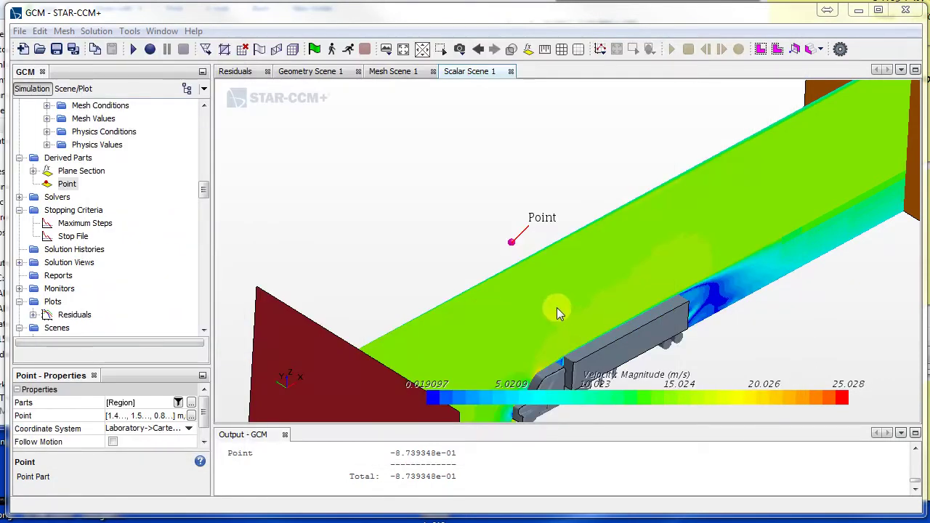
Back in STAR-CCM+, change the displayed field function in Scalar Scene 1 to Pressure.
{"action": "left_click_drag", "start_coordinate": [590, 247], "coordinate": [561, 263]}
{"action": "scroll", "coordinate": [498, 284], "scroll_direction": "up", "scroll_amount": 5}
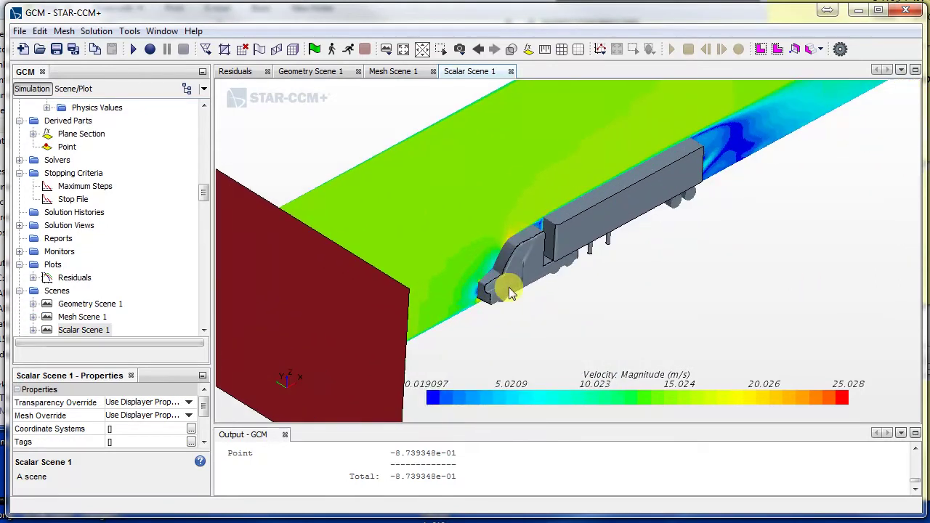
{"action": "left_click_drag", "start_coordinate": [473, 313], "coordinate": [461, 322]}
{"action": "scroll", "coordinate": [467, 299], "scroll_direction": "up", "scroll_amount": 3}
{"action": "scroll", "coordinate": [467, 299], "scroll_direction": "up", "scroll_amount": 2}
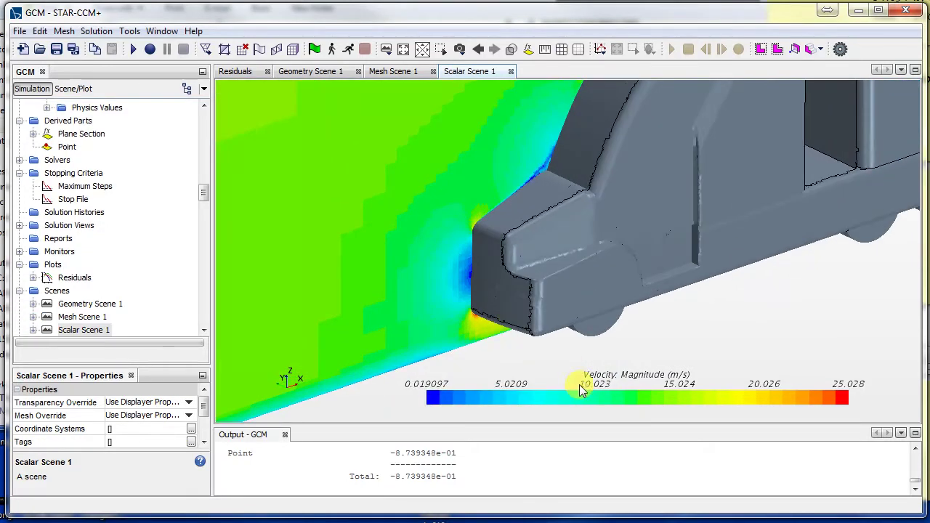
{"action": "left_click", "coordinate": [591, 395]}
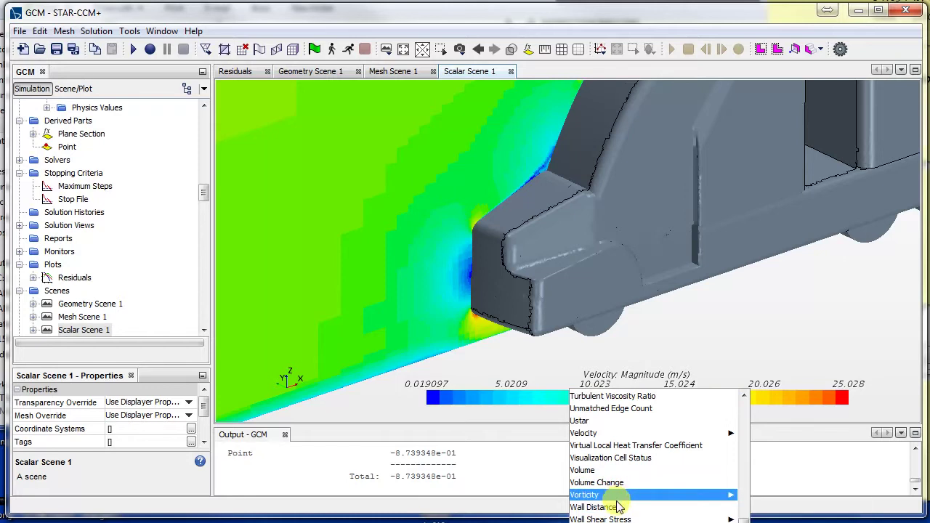
{"action": "scroll", "coordinate": [622, 495], "scroll_direction": "up", "scroll_amount": 5}
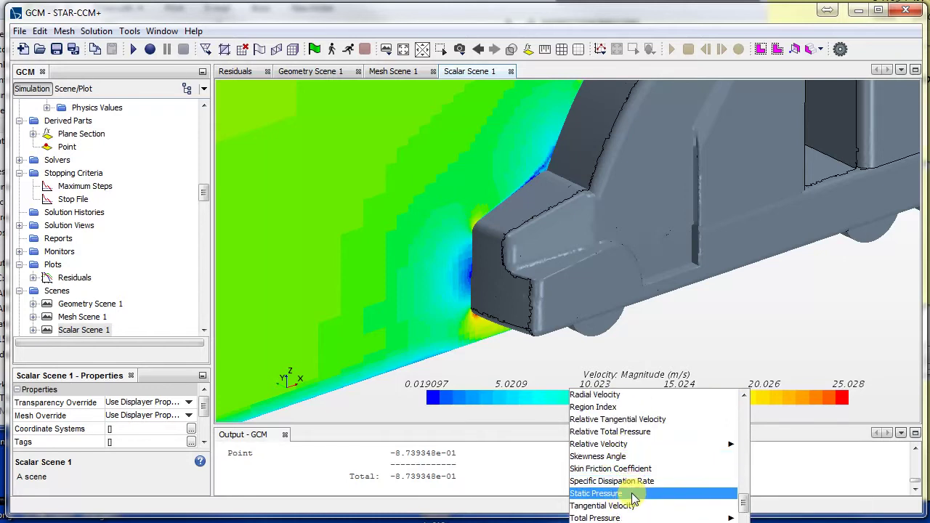
{"action": "scroll", "coordinate": [632, 469], "scroll_direction": "up", "scroll_amount": 4}
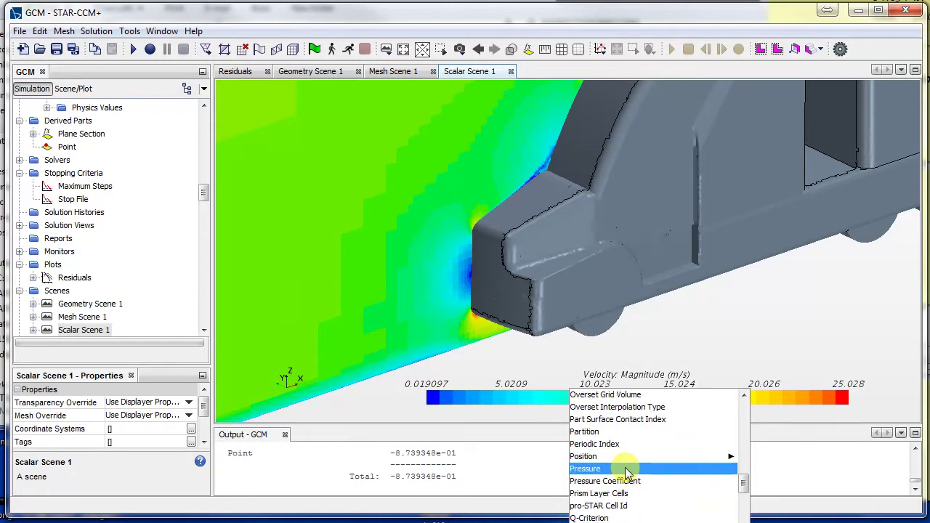
{"action": "left_click", "coordinate": [629, 471]}
Start a new point probe derived part for the truck's nose and set its coordinate system to Laboratory\Cartesian 1.
{"action": "scroll", "coordinate": [465, 272], "scroll_direction": "up", "scroll_amount": 5}
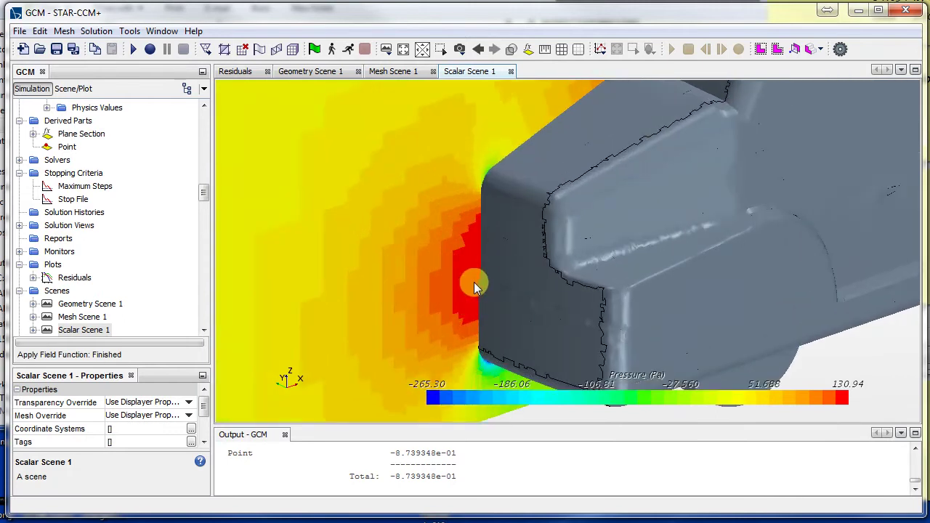
{"action": "mouse_move", "coordinate": [476, 250]}
{"action": "left_mouse_down"}
{"action": "mouse_move", "coordinate": [463, 295]}
{"action": "mouse_move", "coordinate": [419, 286]}
{"action": "mouse_move", "coordinate": [652, 285]}
{"action": "mouse_move", "coordinate": [630, 280]}
{"action": "mouse_move", "coordinate": [617, 301]}
{"action": "mouse_move", "coordinate": [498, 281]}
{"action": "mouse_move", "coordinate": [473, 245]}
{"action": "left_mouse_up"}
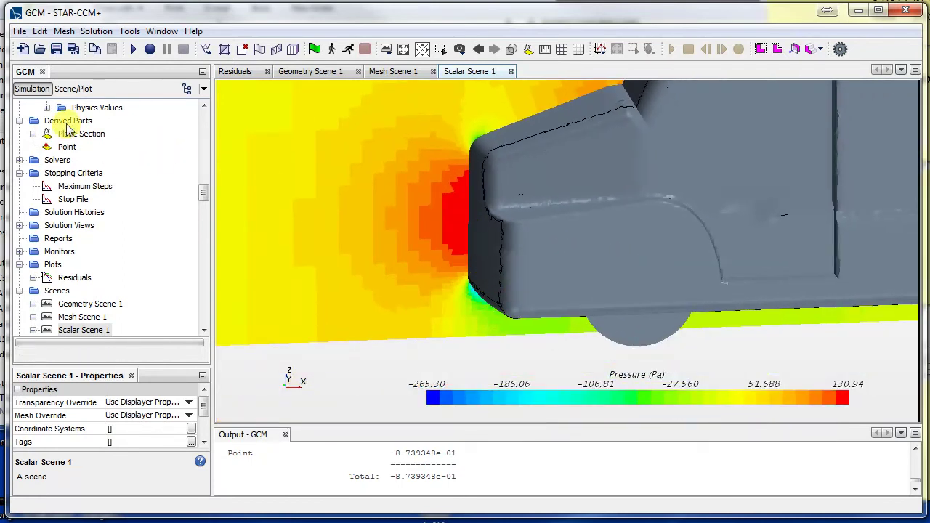
{"action": "right_click", "coordinate": [67, 122]}
{"action": "mouse_move", "coordinate": [80, 132]}
{"action": "mouse_move", "coordinate": [208, 166]}
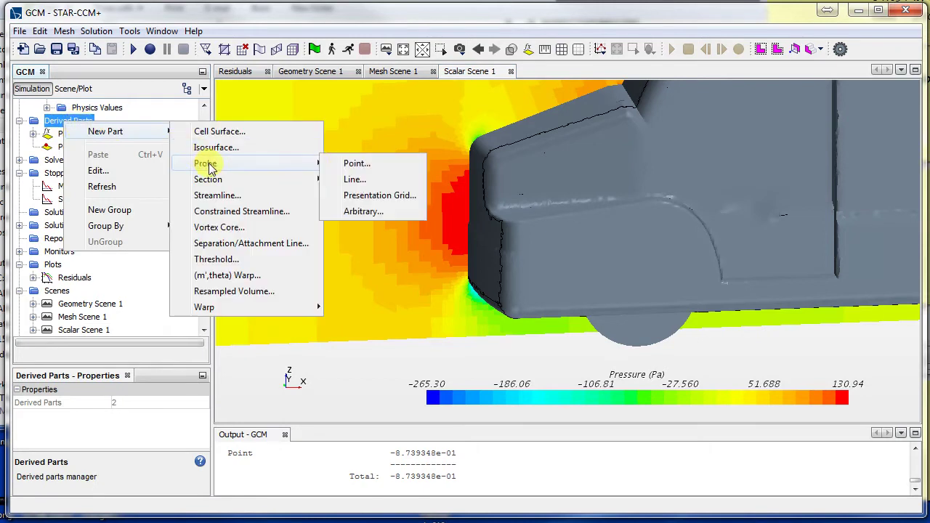
{"action": "left_click", "coordinate": [336, 164]}
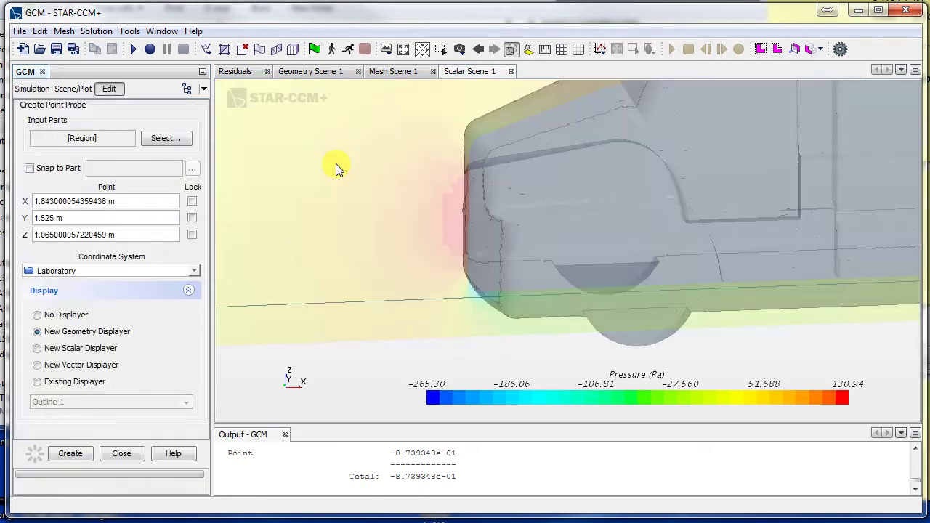
{"action": "left_click", "coordinate": [76, 271]}
{"action": "left_click", "coordinate": [68, 298]}
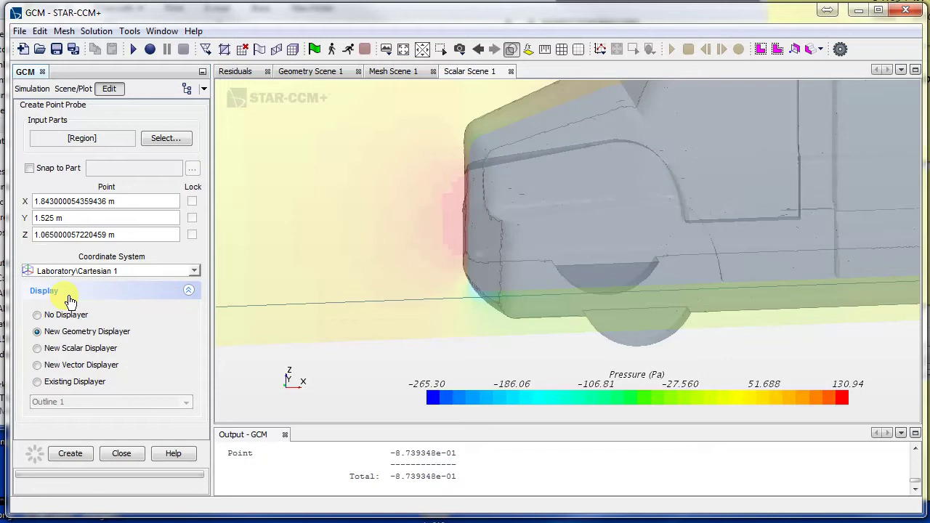
Set the probe point's X, Y and Z coordinates to 0 m.
{"action": "triple_click", "coordinate": [107, 201]}
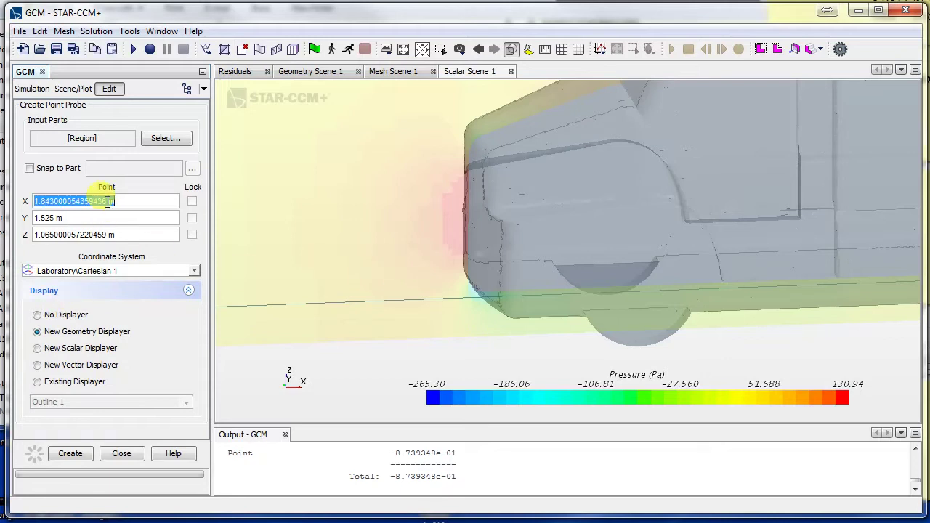
{"action": "type", "text": "0"}
{"action": "key", "text": "Tab"}
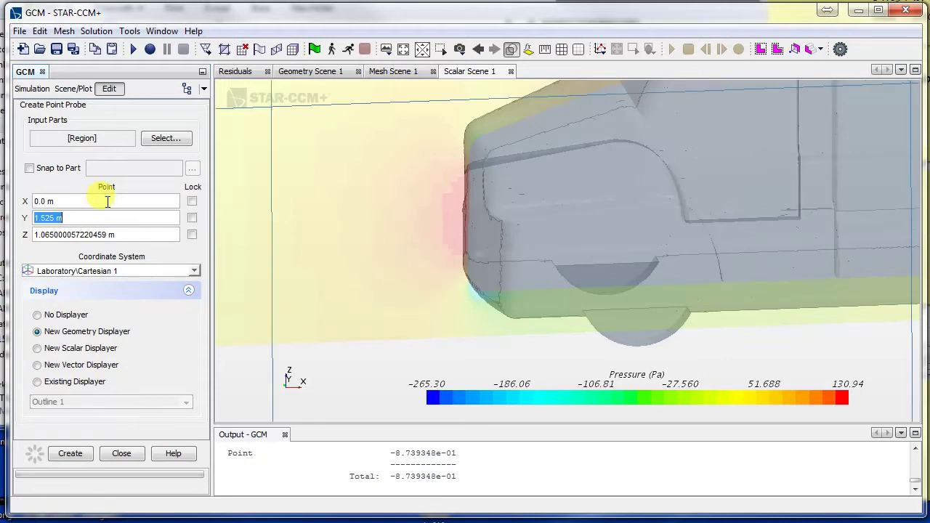
{"action": "key", "text": "Return"}
{"action": "triple_click", "coordinate": [126, 235]}
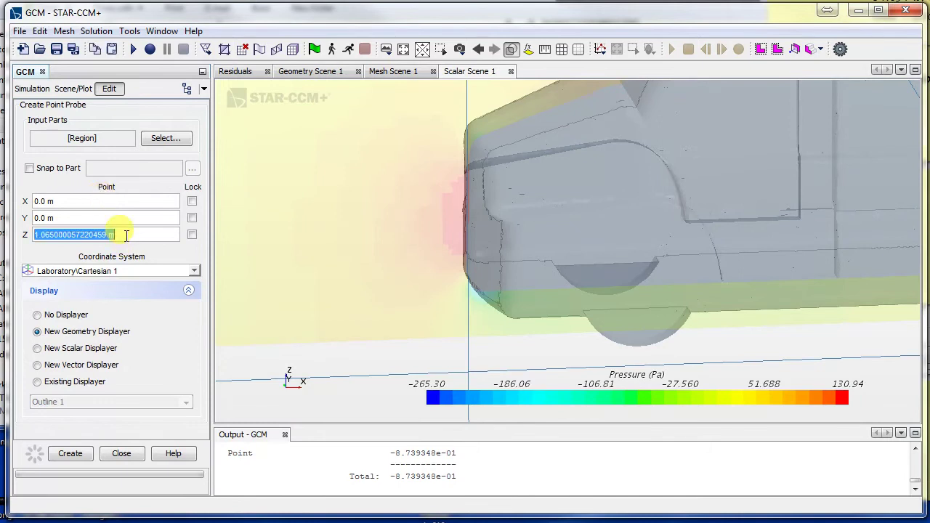
{"action": "type", "text": "0"}
{"action": "key", "text": "Return"}
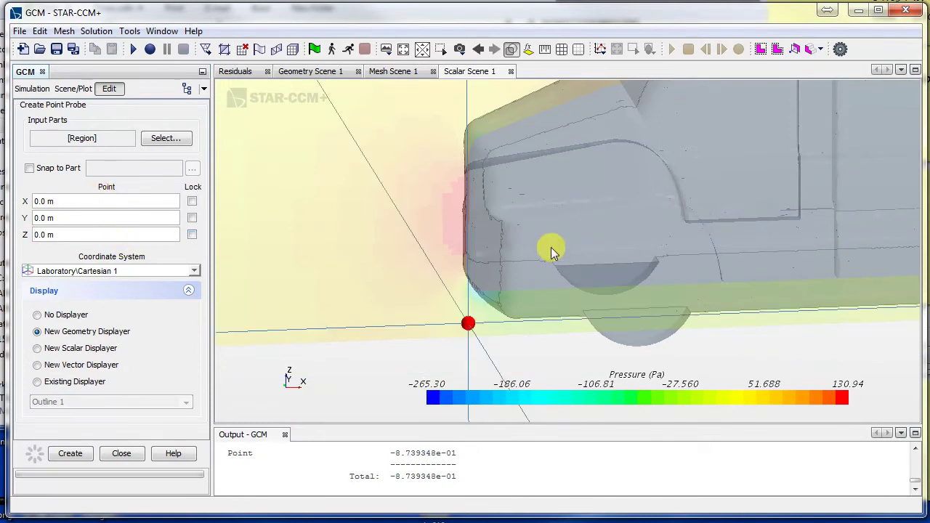
Set the probe's Z coordinate to 0.1 m, create it with a new geometry displayer and close the form.
{"action": "left_click", "coordinate": [96, 230]}
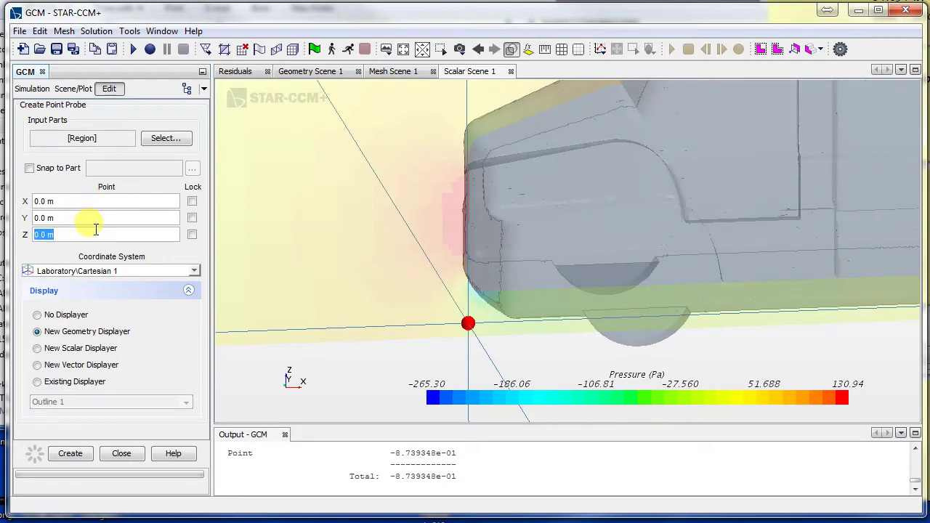
{"action": "key", "text": "Return"}
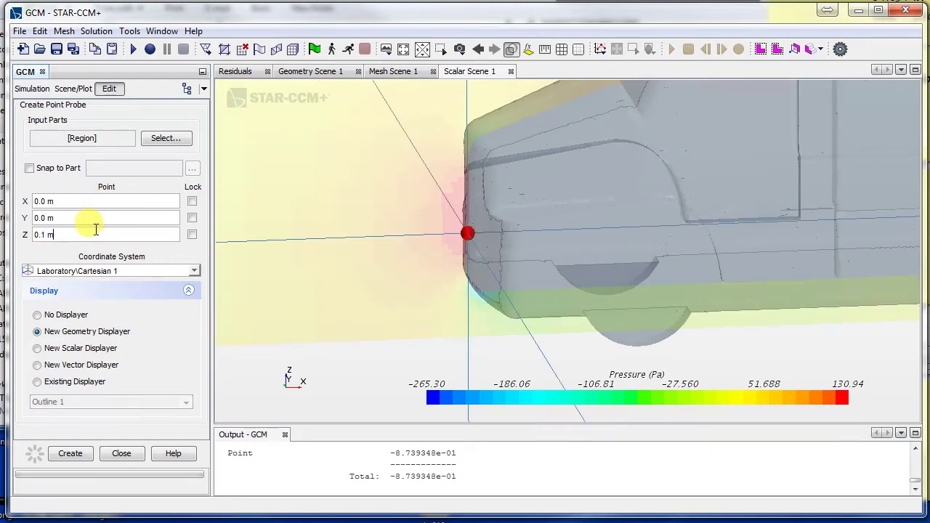
{"action": "scroll", "coordinate": [492, 239], "scroll_direction": "up", "scroll_amount": 3}
{"action": "left_click_drag", "start_coordinate": [541, 293], "coordinate": [564, 303]}
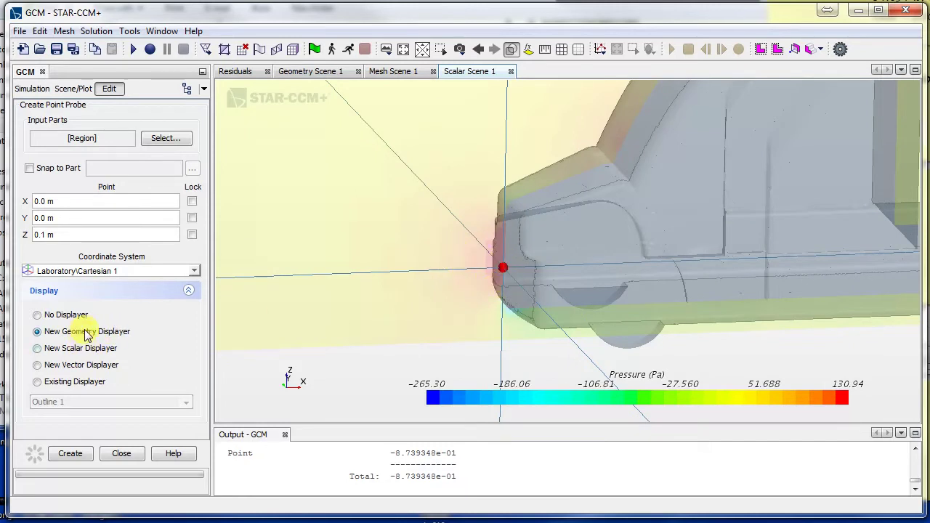
{"action": "left_click", "coordinate": [122, 453]}
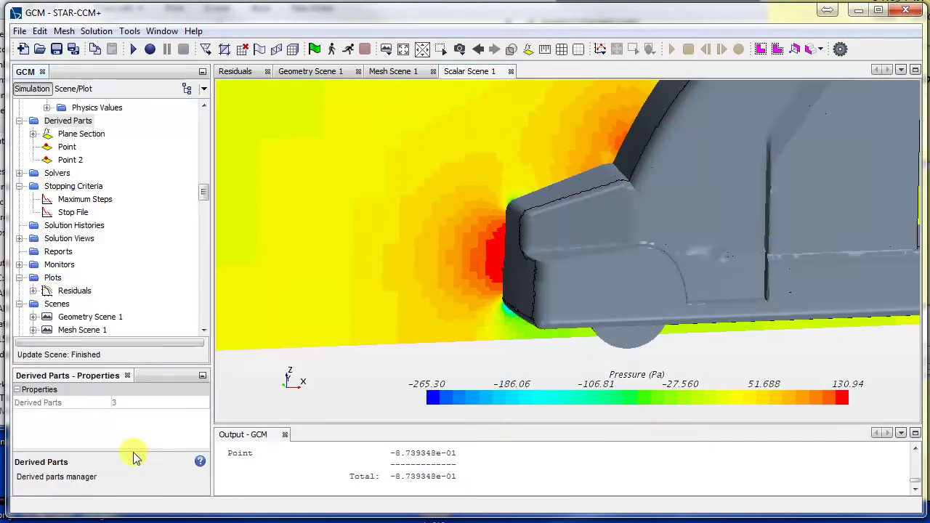
Rename the first point probe, Point, to Pinf.
{"action": "left_click", "coordinate": [68, 147]}
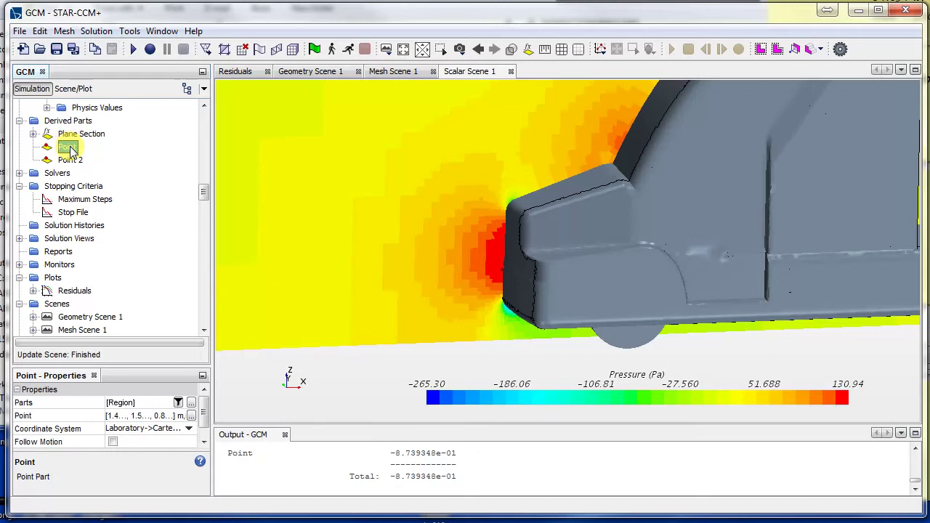
{"action": "right_click", "coordinate": [70, 150]}
{"action": "left_click", "coordinate": [128, 303]}
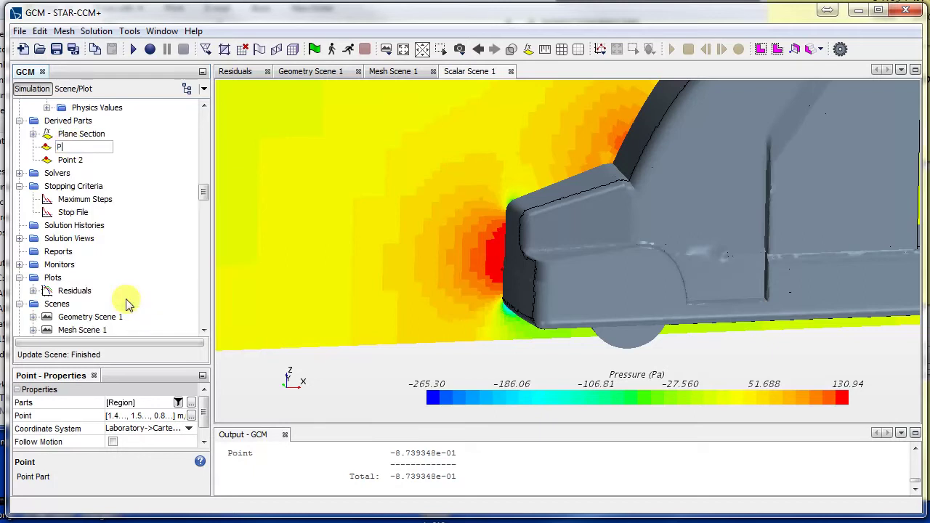
{"action": "type", "text": "Pinf"}
{"action": "key", "text": "Return"}
Rename the nose point probe, Point 2, to Pstag and check both probes' locations in the scene.
{"action": "left_click", "coordinate": [73, 160]}
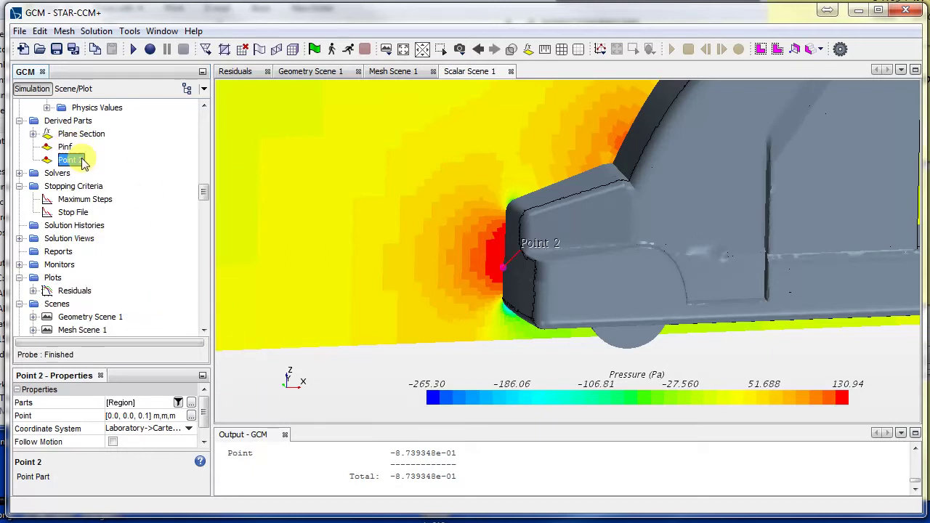
{"action": "right_click", "coordinate": [80, 160]}
{"action": "left_click", "coordinate": [125, 311]}
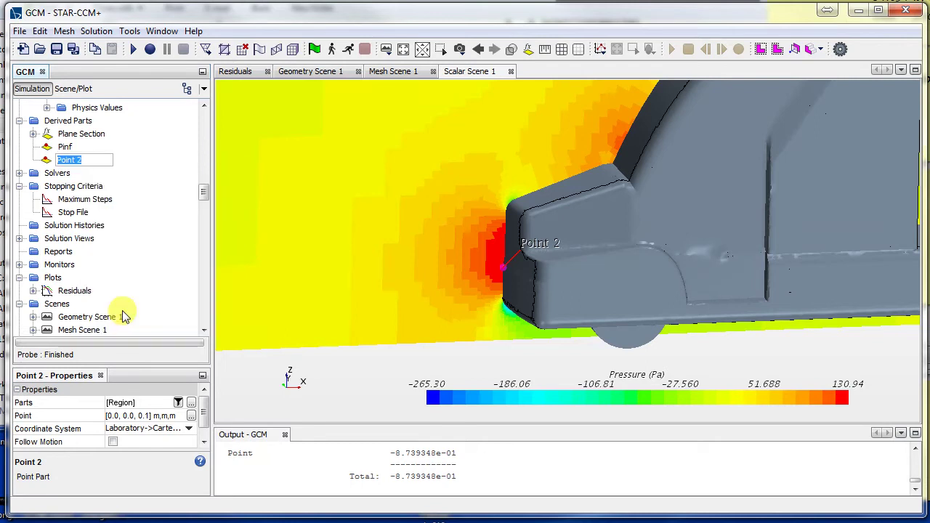
{"action": "type", "text": "Pstag"}
{"action": "key", "text": "Return"}
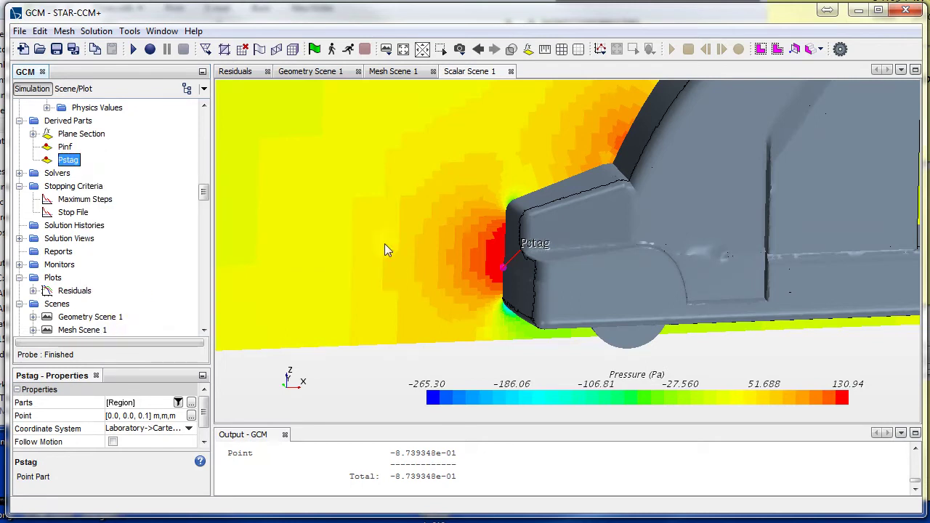
{"action": "left_click", "coordinate": [64, 147]}
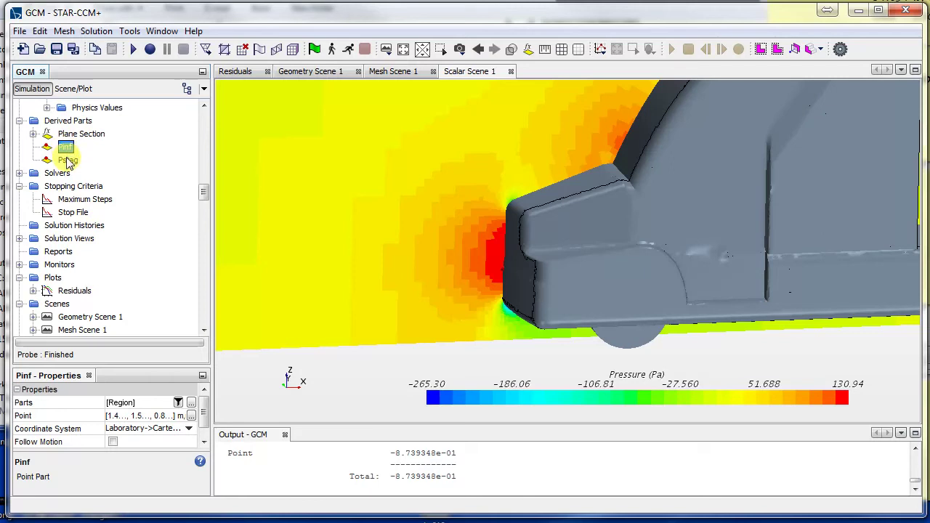
{"action": "left_click", "coordinate": [67, 160]}
Create a new Sum report in the simulation's Reports.
{"action": "scroll", "coordinate": [109, 244], "scroll_direction": "down", "scroll_amount": 1}
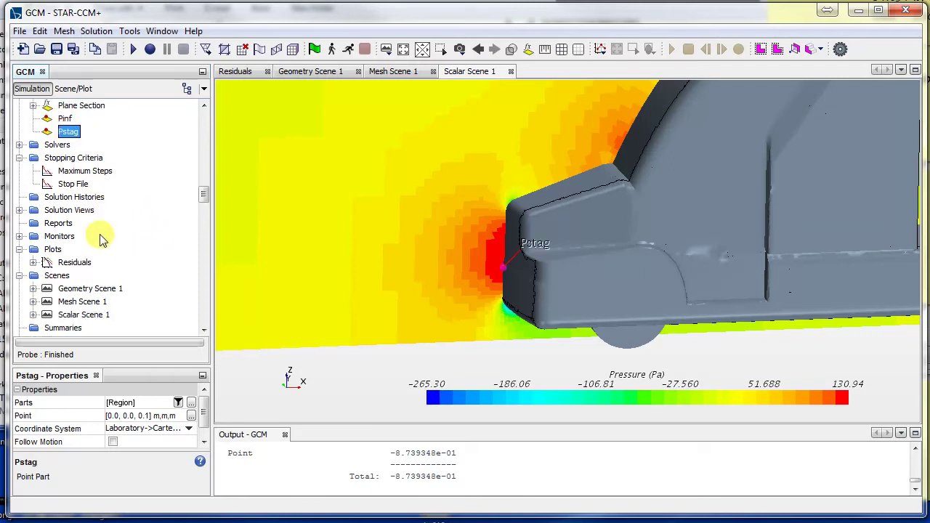
{"action": "left_click", "coordinate": [58, 225]}
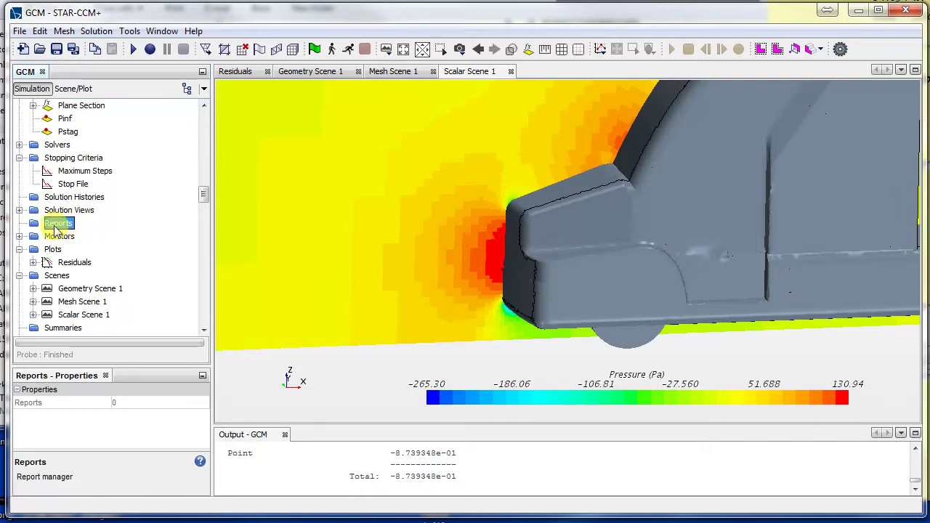
{"action": "right_click", "coordinate": [73, 227]}
{"action": "mouse_move", "coordinate": [86, 237]}
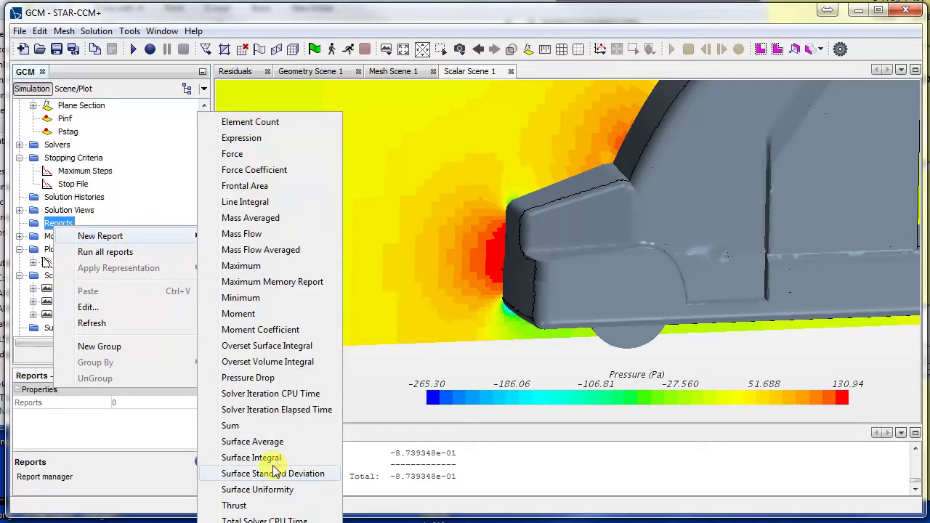
{"action": "left_click", "coordinate": [231, 425]}
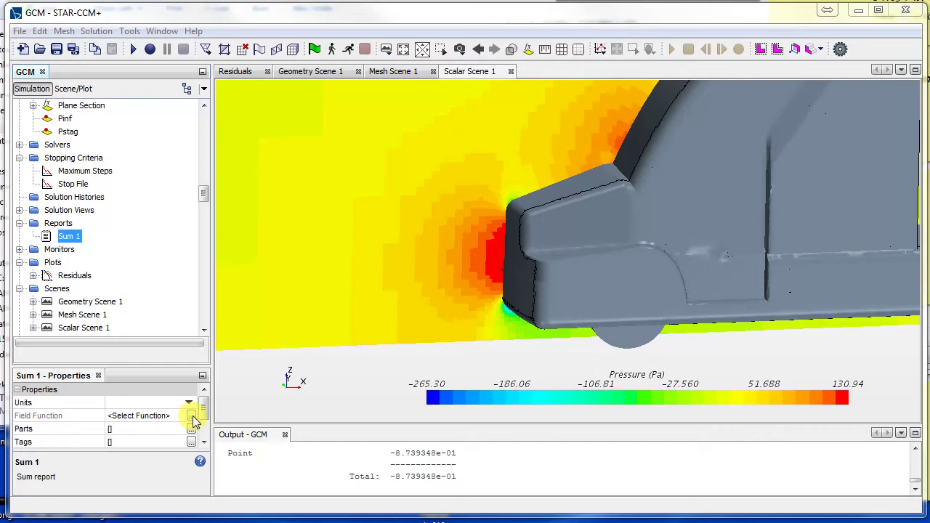
Rename the new Sum report to PinfRep.
{"action": "right_click", "coordinate": [69, 240]}
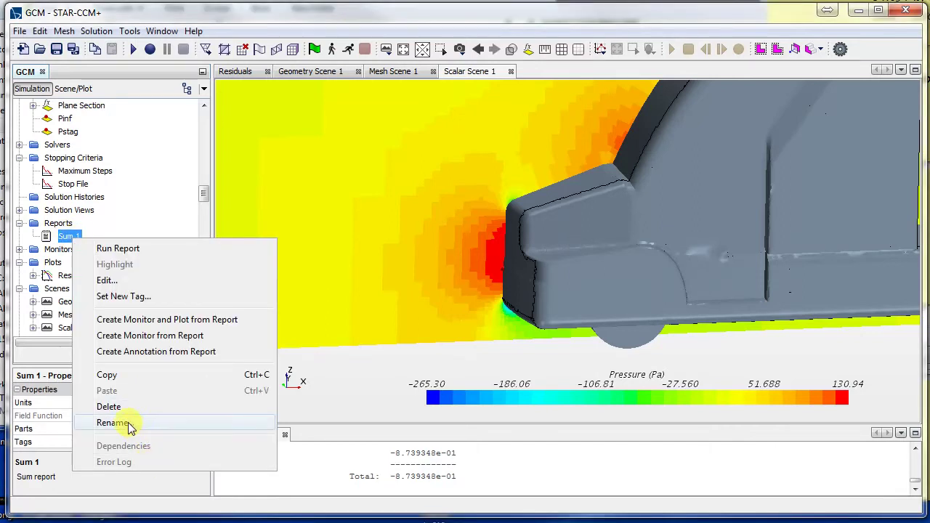
{"action": "left_click", "coordinate": [125, 424]}
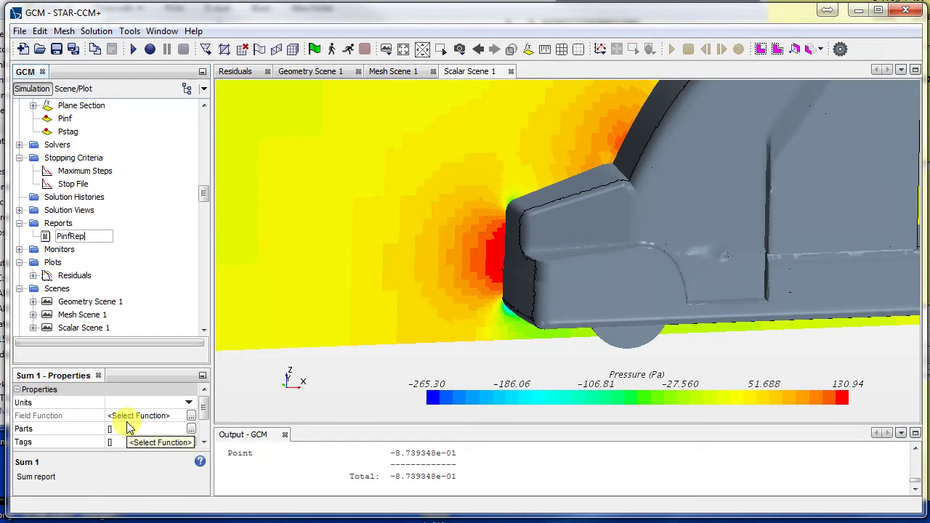
{"action": "key", "text": "Return"}
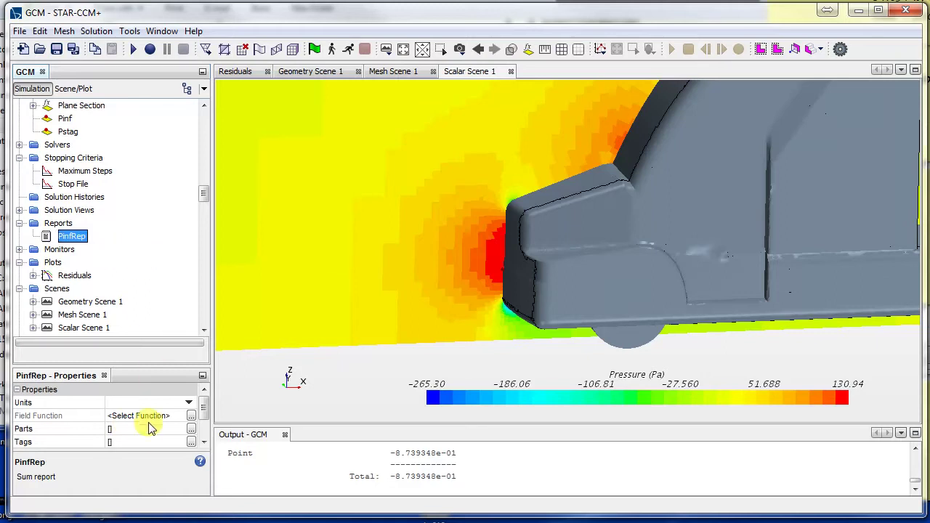
Set the PinfRep report's field function to Pressure.
{"action": "left_click", "coordinate": [192, 417]}
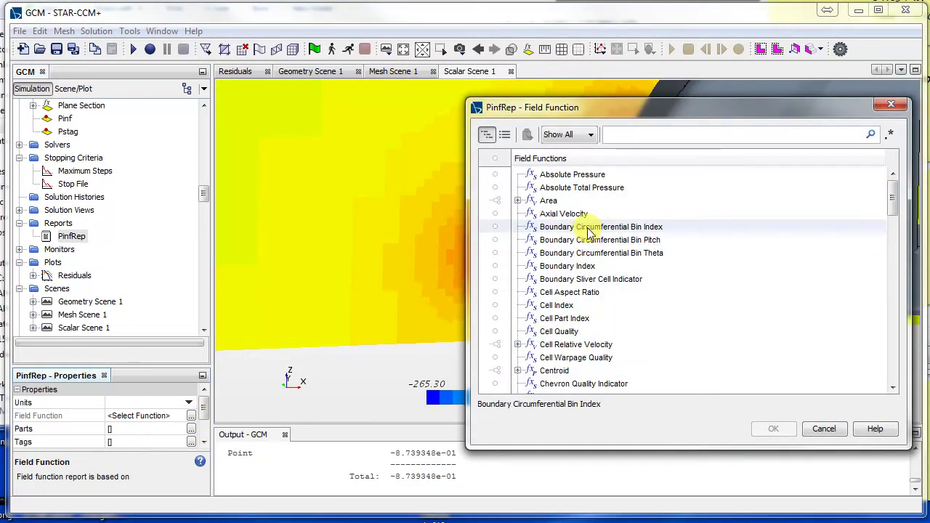
{"action": "scroll", "coordinate": [733, 245], "scroll_direction": "down", "scroll_amount": 2}
{"action": "scroll", "coordinate": [617, 277], "scroll_direction": "down", "scroll_amount": 15}
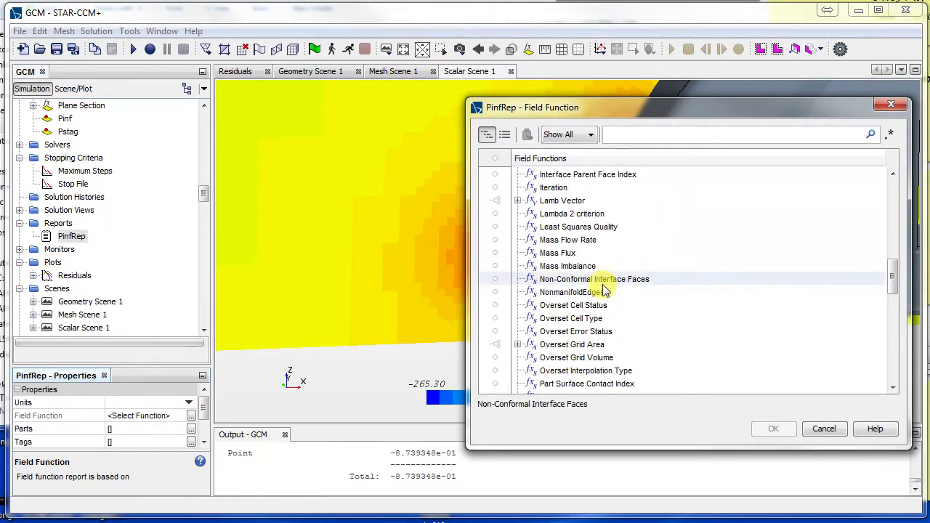
{"action": "left_click", "coordinate": [558, 331]}
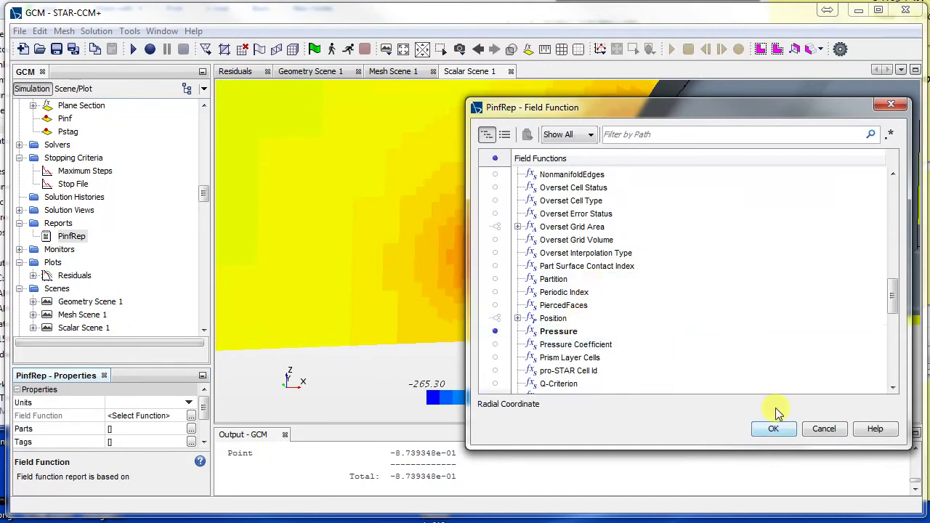
{"action": "left_click", "coordinate": [772, 429]}
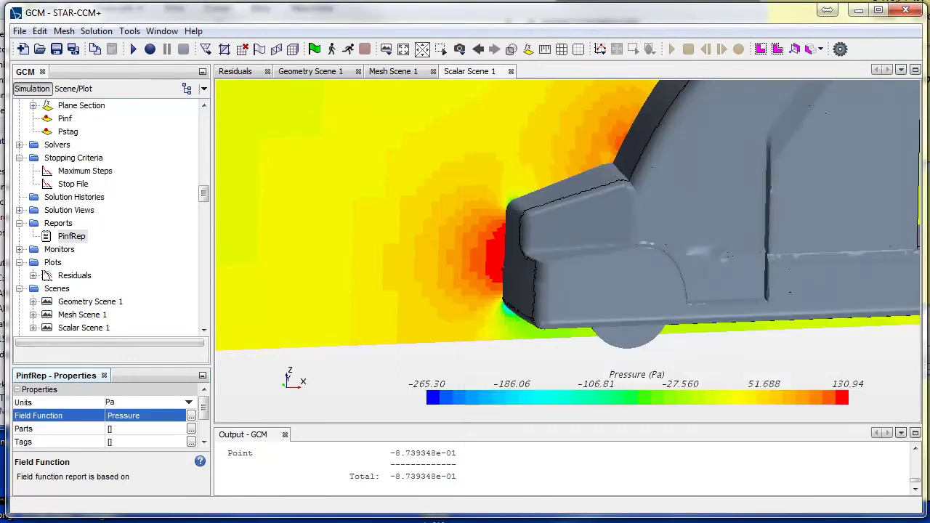
Assign the derived part Pinf as the input part of the PinfRep report.
{"action": "left_click", "coordinate": [192, 429]}
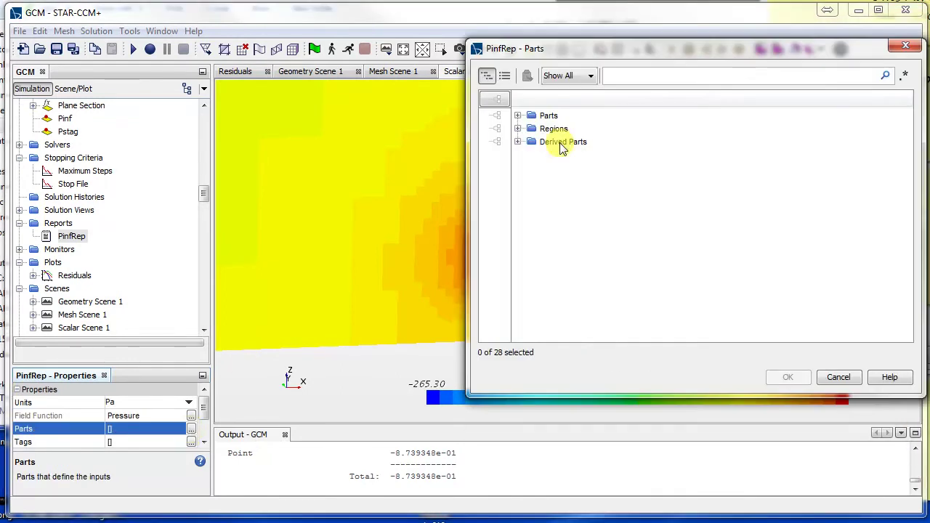
{"action": "left_click", "coordinate": [517, 142]}
{"action": "left_click", "coordinate": [557, 154]}
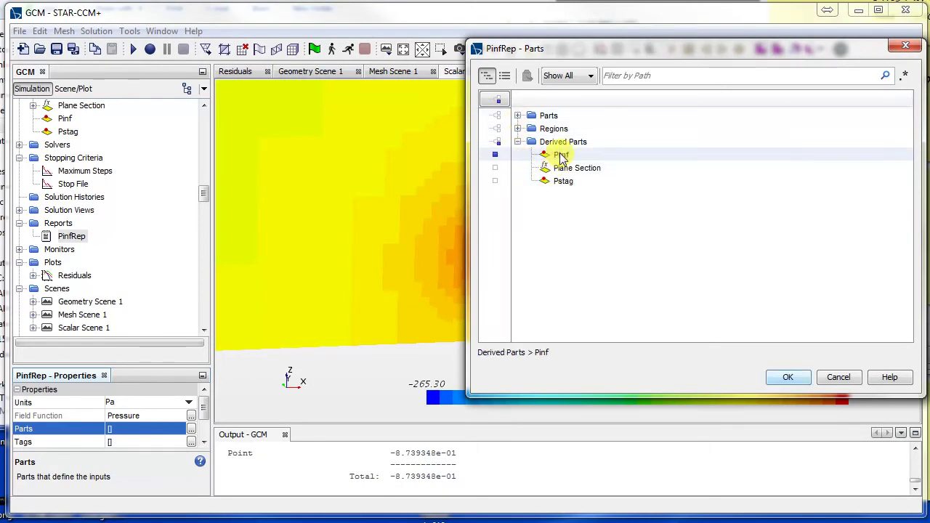
{"action": "left_click", "coordinate": [784, 377]}
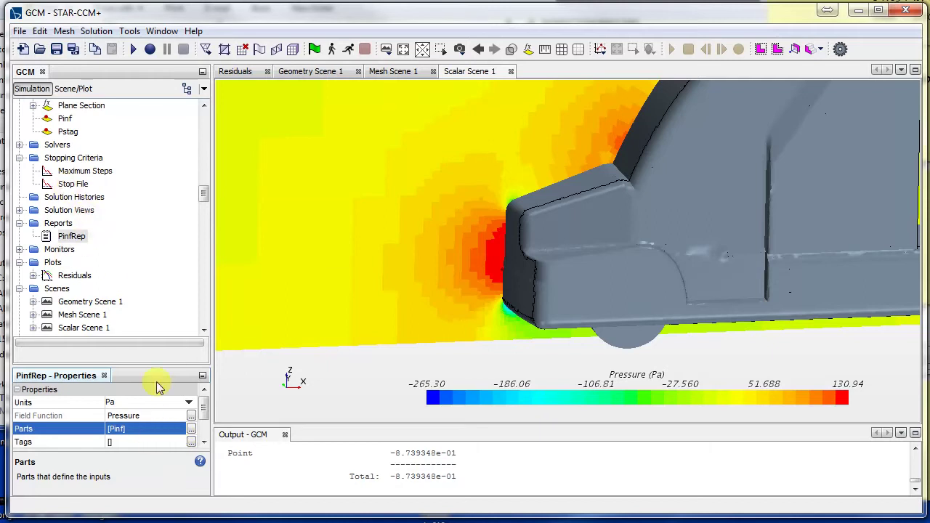
Run the PinfRep report and read the freestream pressure in the output.
{"action": "scroll", "coordinate": [151, 443], "scroll_direction": "down", "scroll_amount": 1}
{"action": "scroll", "coordinate": [144, 443], "scroll_direction": "up", "scroll_amount": 1}
{"action": "left_click_drag", "start_coordinate": [207, 193], "coordinate": [207, 195]}
{"action": "right_click", "coordinate": [72, 217]}
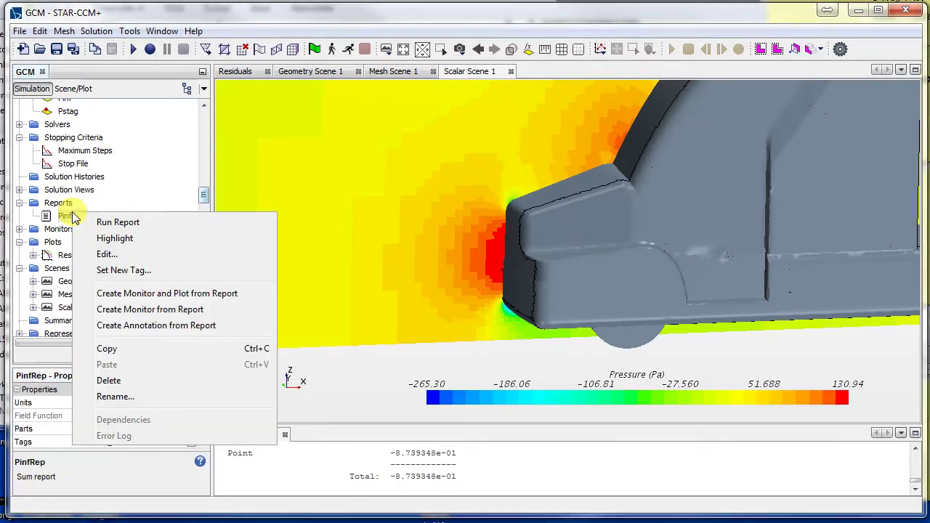
{"action": "left_click", "coordinate": [116, 223]}
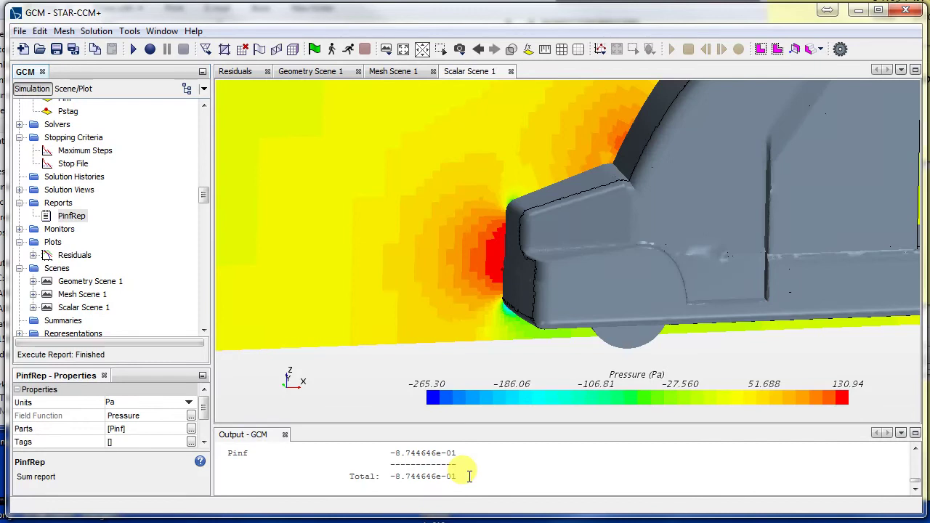
{"action": "left_click_drag", "start_coordinate": [470, 476], "coordinate": [380, 451]}
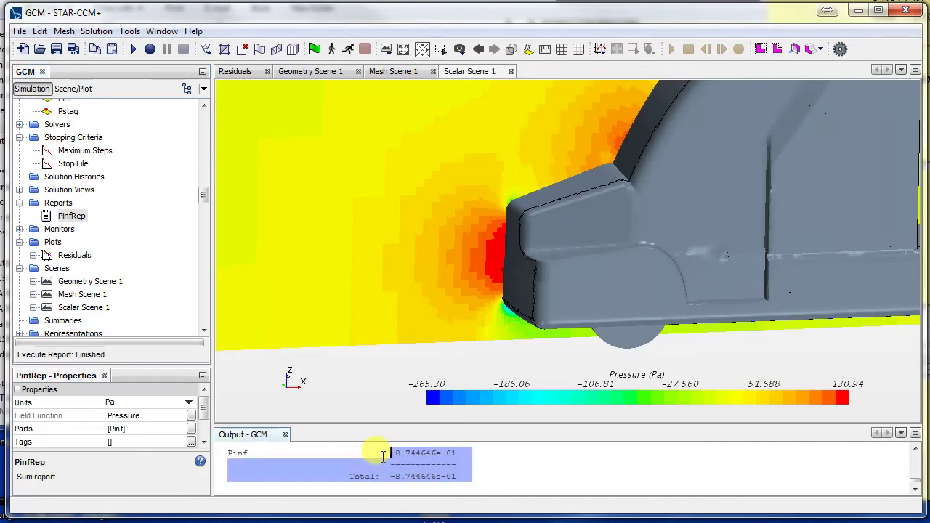
{"action": "left_click", "coordinate": [476, 476]}
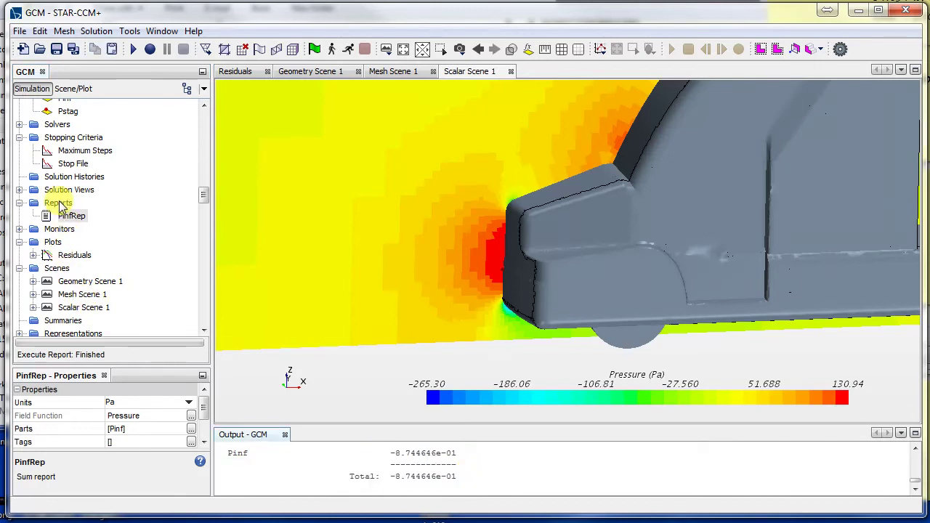
Create a second Sum report in the simulation's Reports for the stagnation point.
{"action": "left_click", "coordinate": [60, 204]}
{"action": "right_click", "coordinate": [71, 207]}
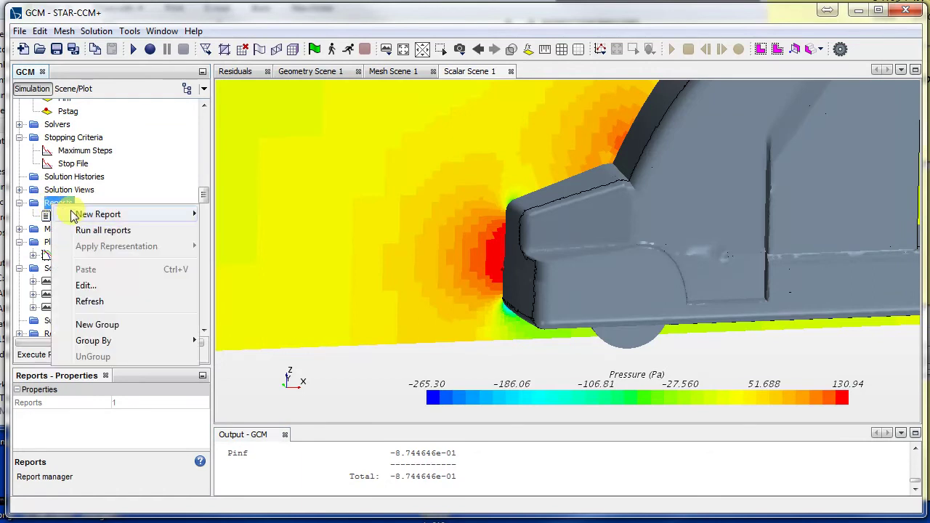
{"action": "mouse_move", "coordinate": [72, 215]}
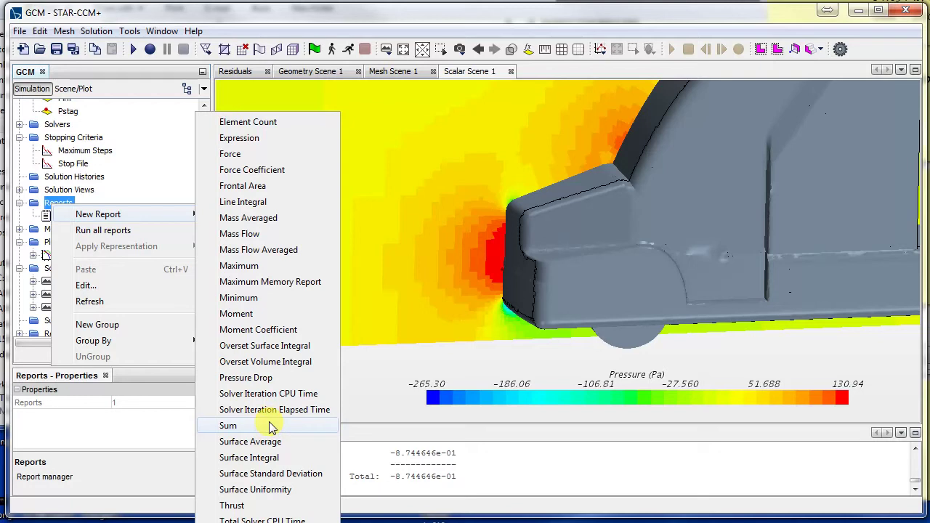
{"action": "left_click", "coordinate": [233, 427]}
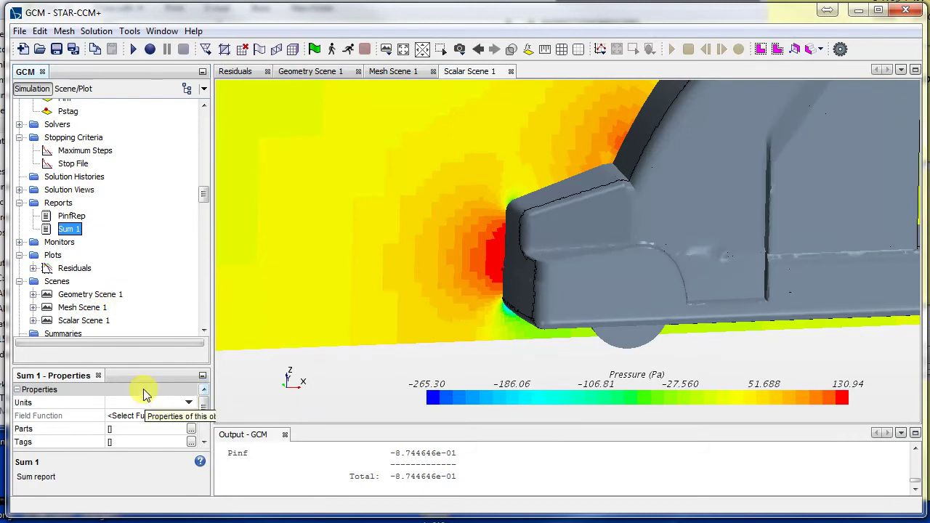
Rename the second Sum report to PstagRep.
{"action": "right_click", "coordinate": [70, 233]}
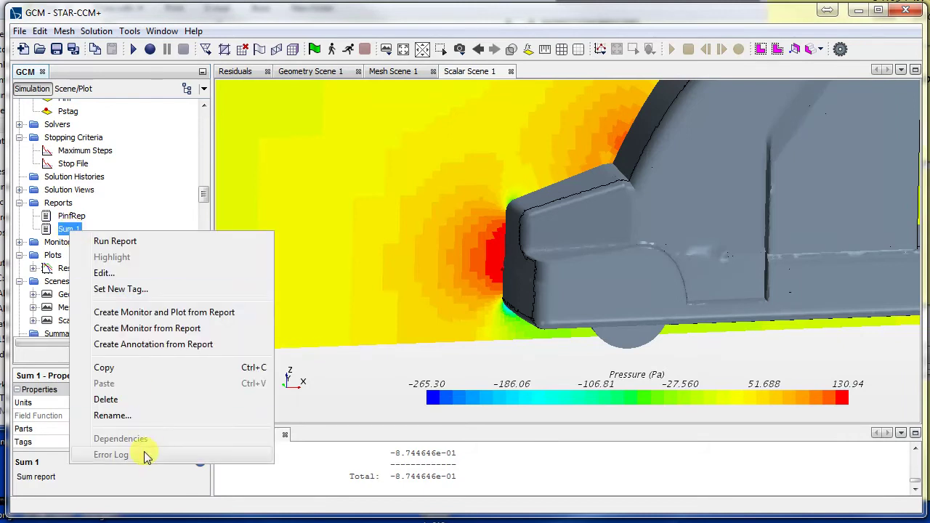
{"action": "left_click", "coordinate": [115, 416]}
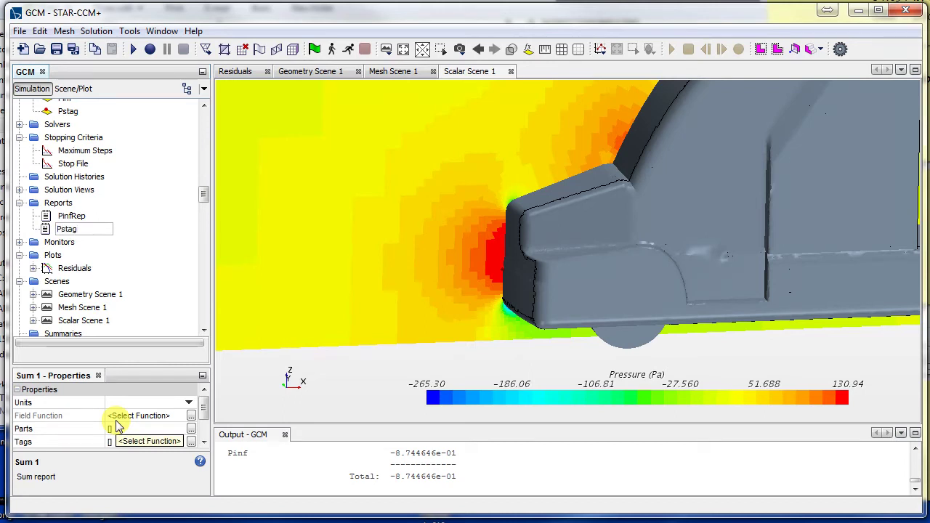
{"action": "type", "text": "PstagRa"}
{"action": "key", "text": "BackSpace"}
{"action": "type", "text": "ep"}
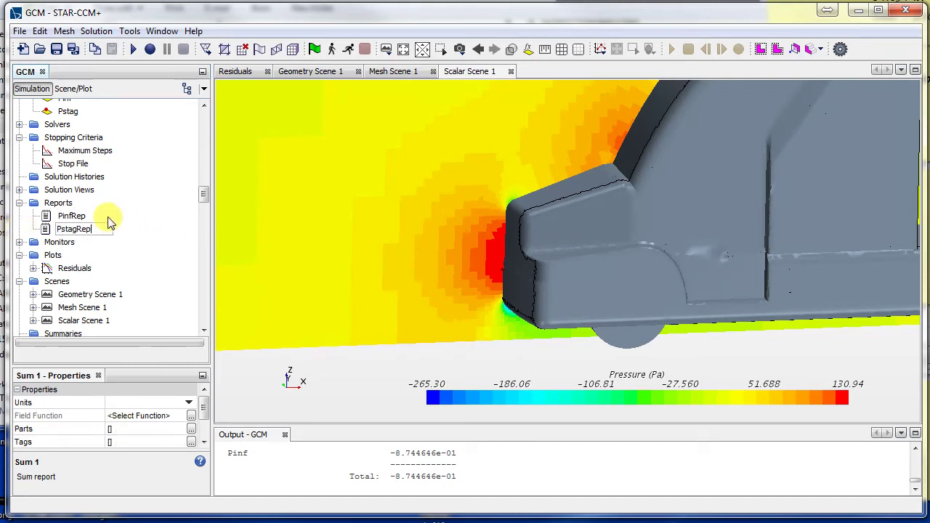
{"action": "key", "text": "Return"}
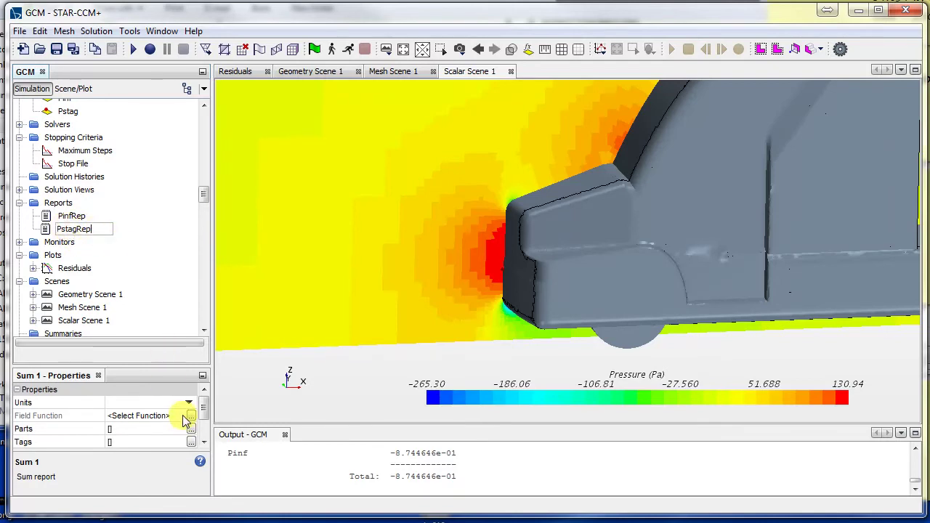
Set the PstagRep report's field function to Pressure.
{"action": "left_click", "coordinate": [191, 416]}
{"action": "scroll", "coordinate": [636, 298], "scroll_direction": "down", "scroll_amount": 10}
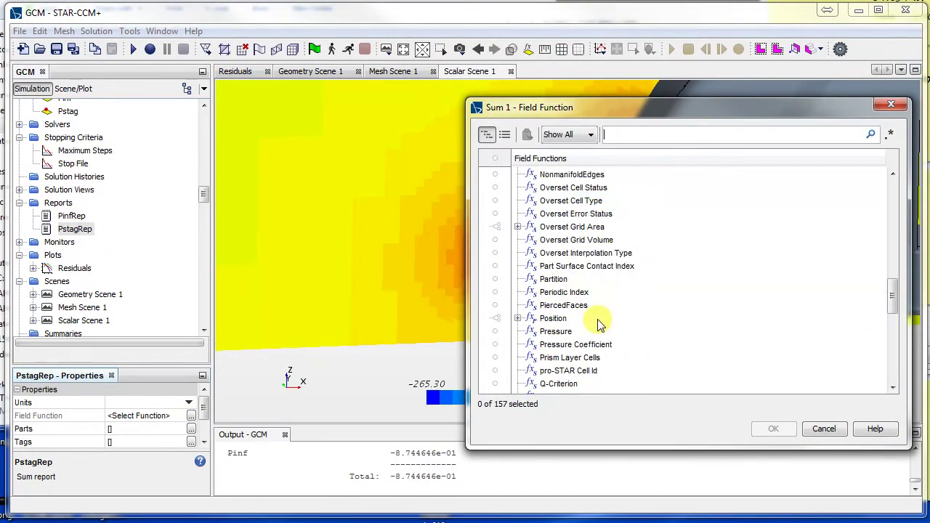
{"action": "left_click", "coordinate": [571, 332]}
{"action": "left_click", "coordinate": [773, 429]}
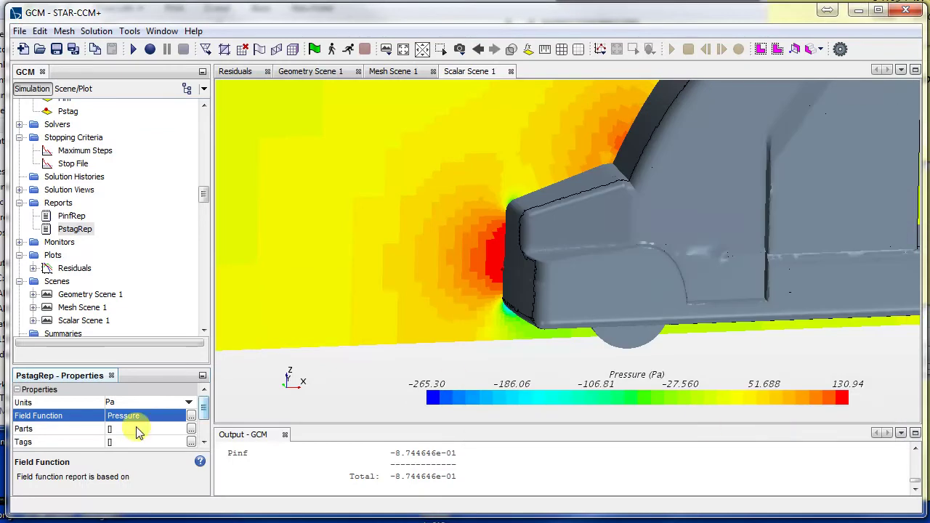
Assign the derived part Pstag as the input part of the PstagRep report.
{"action": "left_click", "coordinate": [191, 429]}
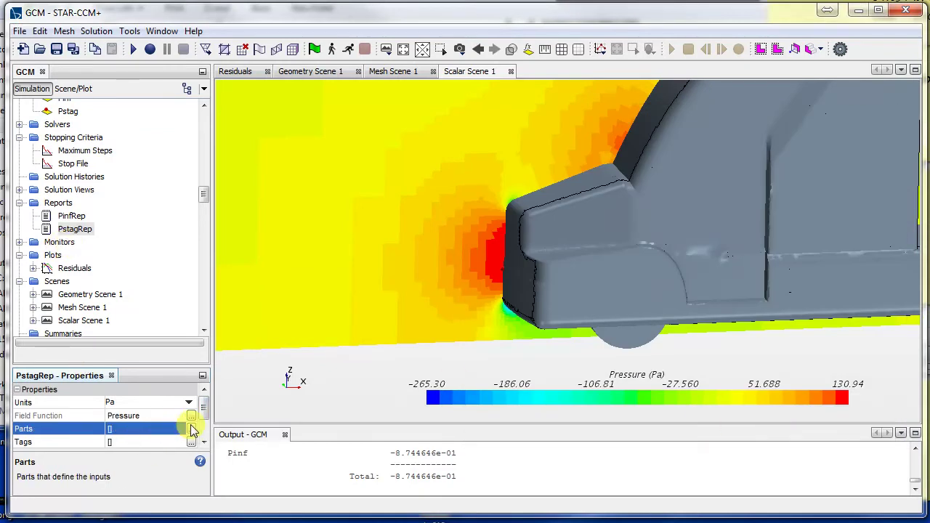
{"action": "left_click", "coordinate": [517, 142]}
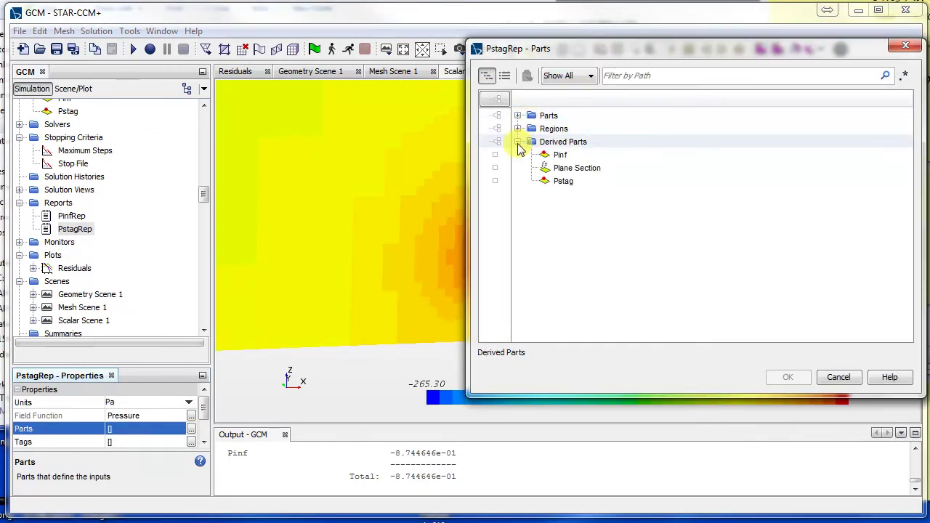
{"action": "left_click", "coordinate": [550, 181]}
{"action": "left_click", "coordinate": [789, 377]}
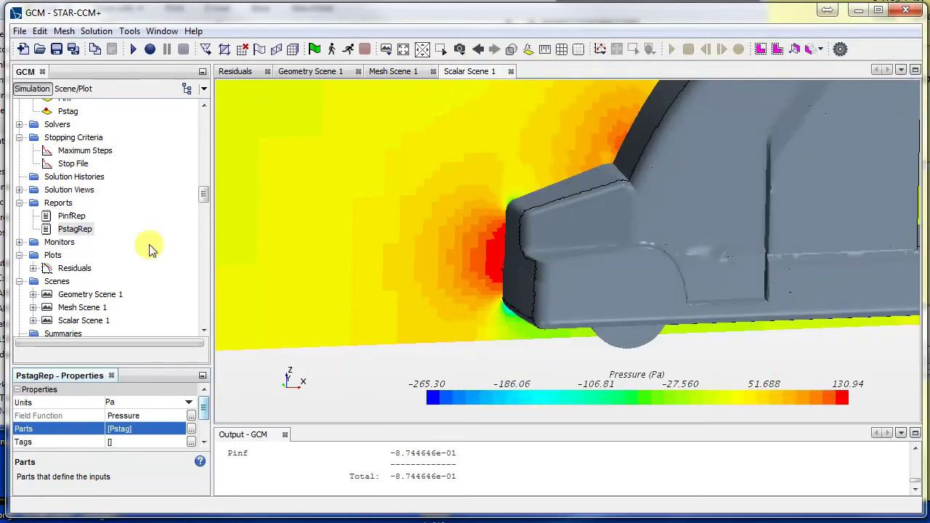
Run the PstagRep report and read the stagnation pressure in the output.
{"action": "right_click", "coordinate": [72, 232]}
{"action": "left_click", "coordinate": [104, 240]}
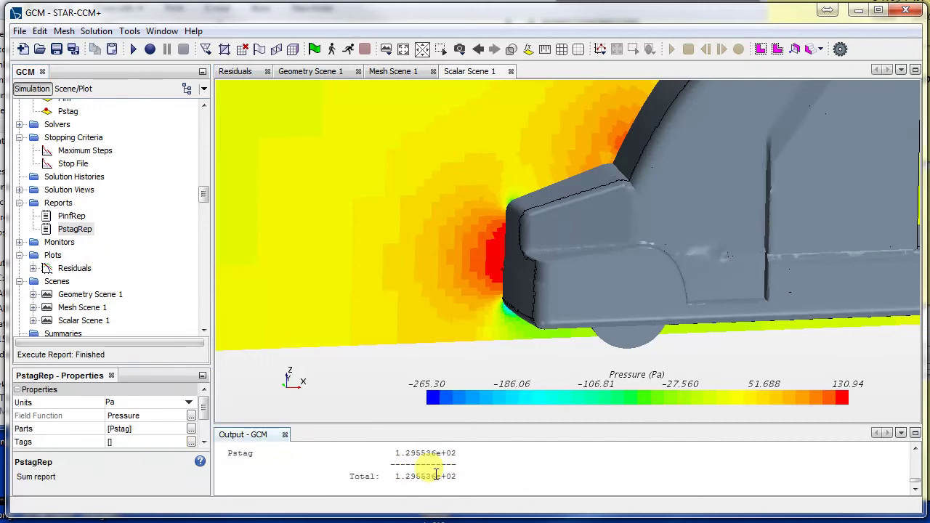
{"action": "mouse_move", "coordinate": [465, 480]}
{"action": "left_mouse_down"}
{"action": "mouse_move", "coordinate": [390, 452]}
{"action": "mouse_move", "coordinate": [475, 479]}
{"action": "mouse_move", "coordinate": [394, 453]}
{"action": "mouse_move", "coordinate": [473, 462]}
{"action": "left_mouse_up"}
{"action": "left_click", "coordinate": [393, 455]}
{"action": "left_click", "coordinate": [478, 473]}
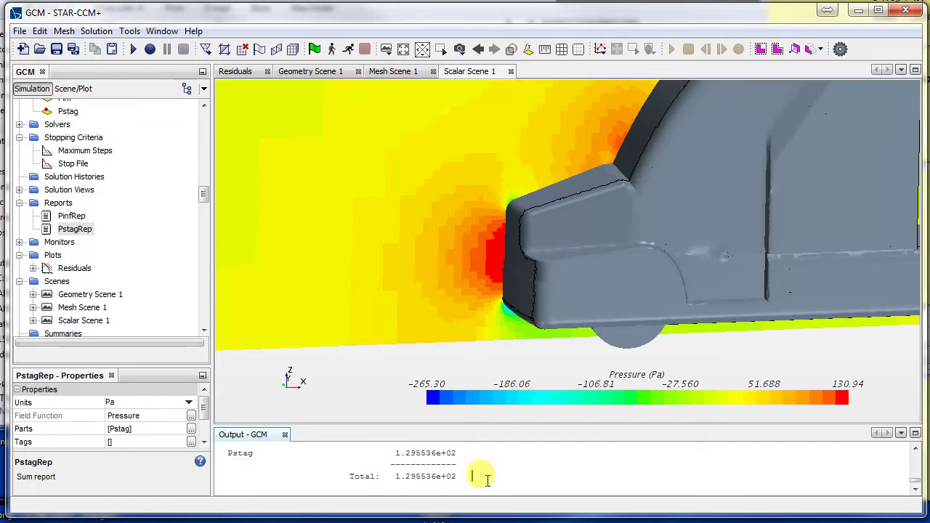
Run the PinfRep and PstagRep reports again to compare the freestream and stagnation pressures.
{"action": "left_click", "coordinate": [70, 217]}
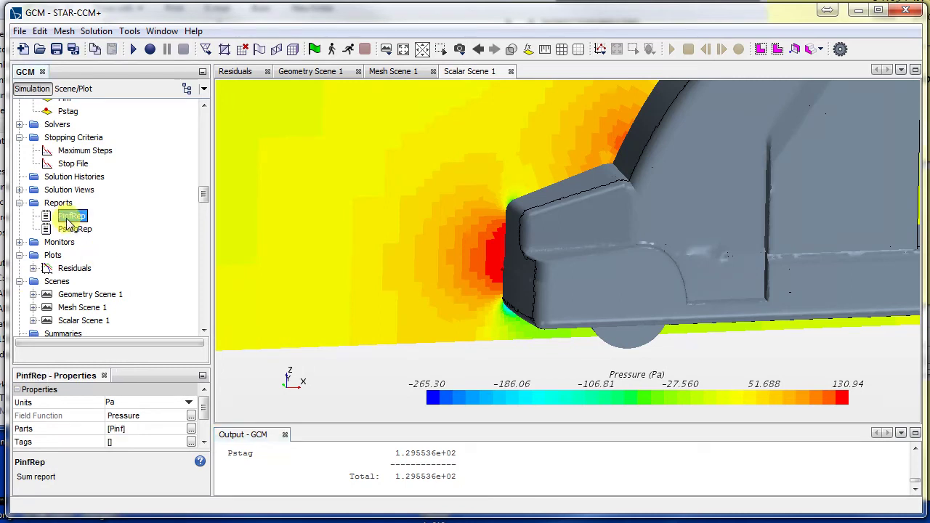
{"action": "right_click", "coordinate": [67, 222]}
{"action": "key", "text": "Escape"}
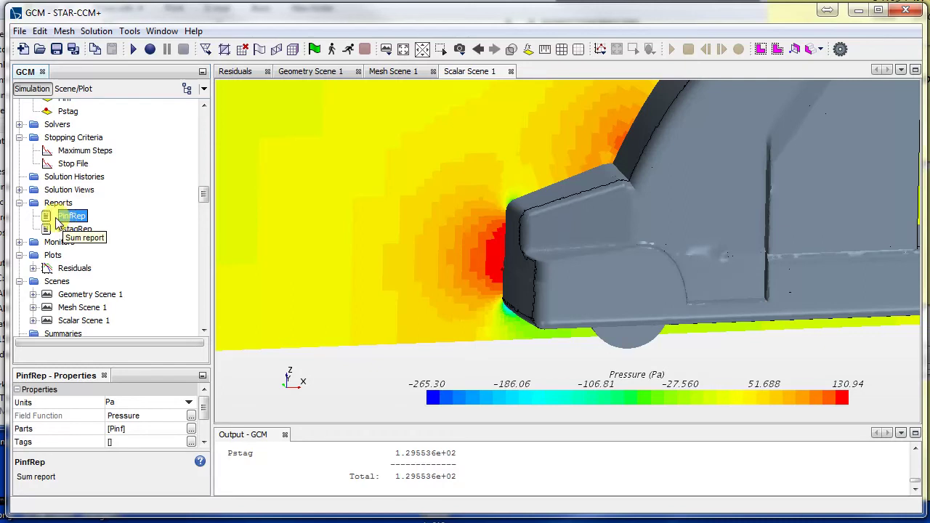
{"action": "right_click", "coordinate": [70, 220]}
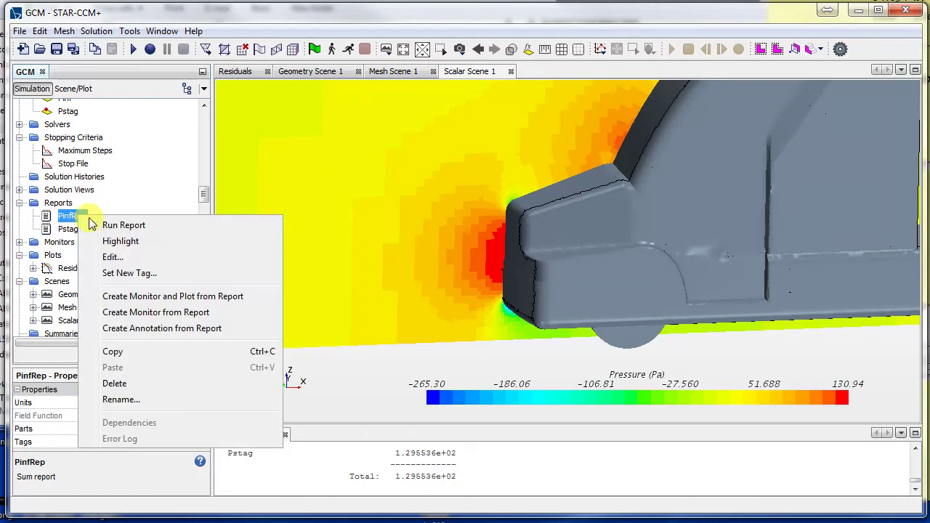
{"action": "left_click", "coordinate": [109, 223]}
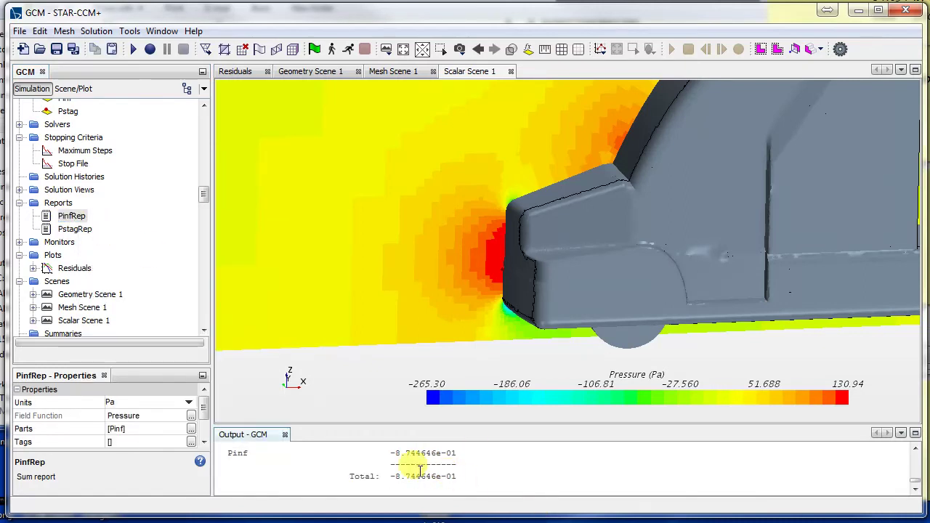
{"action": "left_click", "coordinate": [75, 230]}
{"action": "right_click", "coordinate": [77, 231]}
{"action": "left_click", "coordinate": [163, 237]}
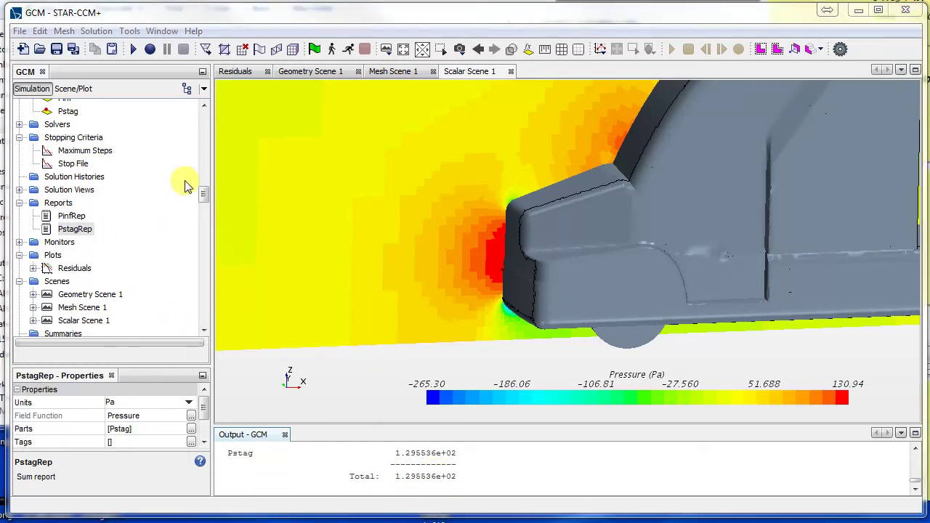
Create a new scalar field function under Field Functions in the simulation tree's Tools branch.
{"action": "scroll", "coordinate": [204, 195], "scroll_direction": "down", "scroll_amount": 2}
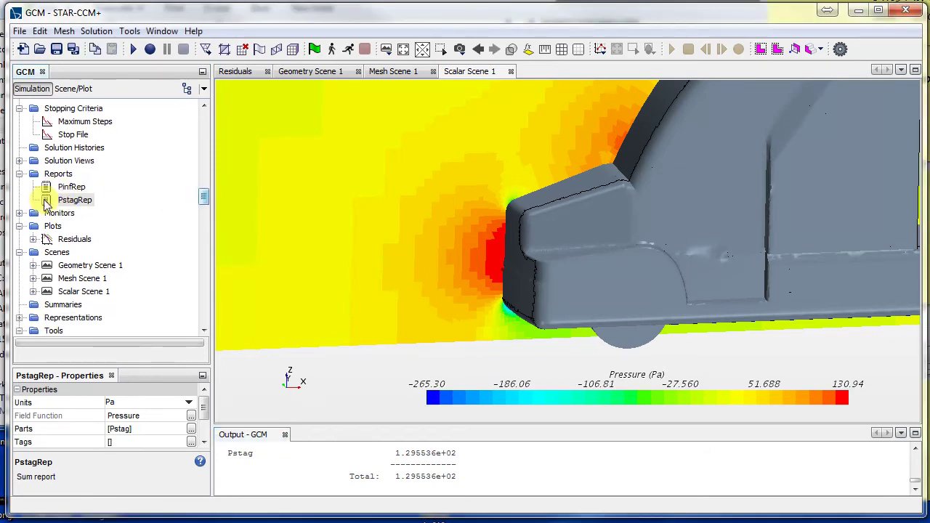
{"action": "scroll", "coordinate": [100, 243], "scroll_direction": "down", "scroll_amount": 2}
{"action": "scroll", "coordinate": [100, 243], "scroll_direction": "down", "scroll_amount": 5}
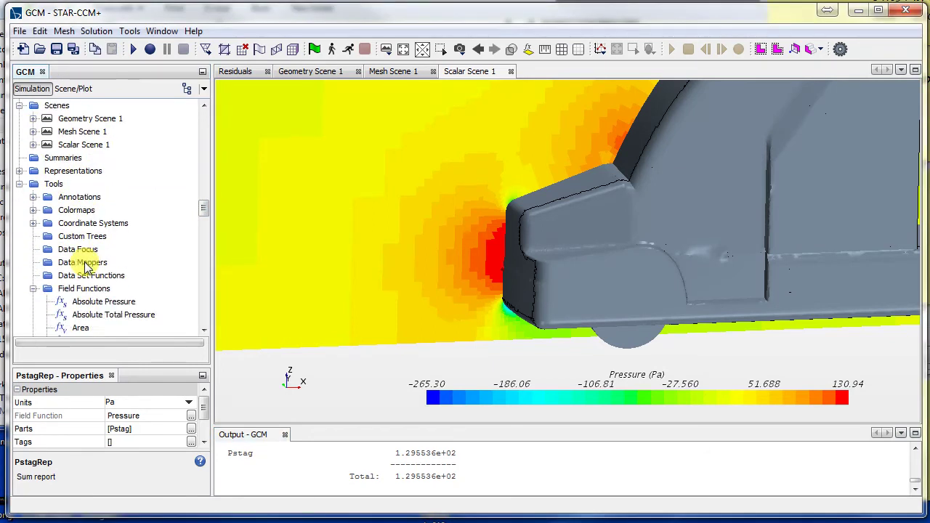
{"action": "left_click", "coordinate": [76, 210]}
{"action": "right_click", "coordinate": [76, 211]}
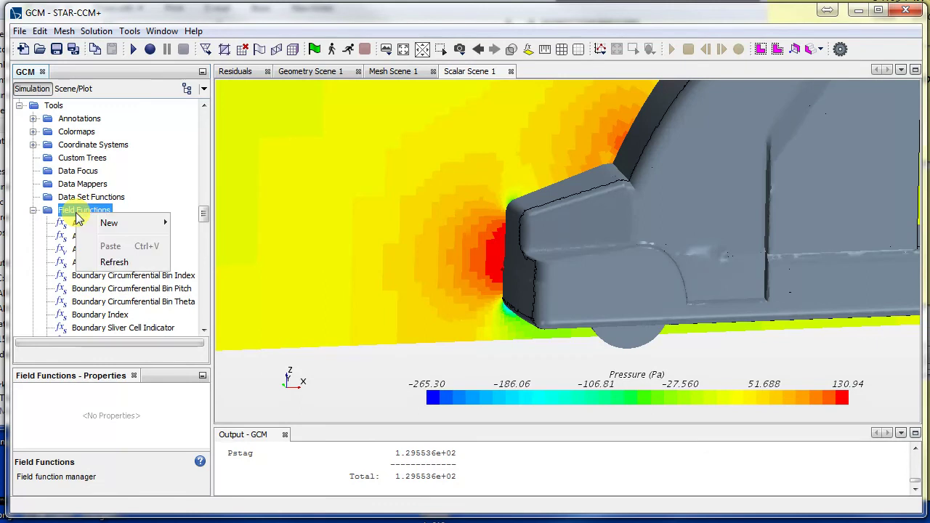
{"action": "mouse_move", "coordinate": [107, 223]}
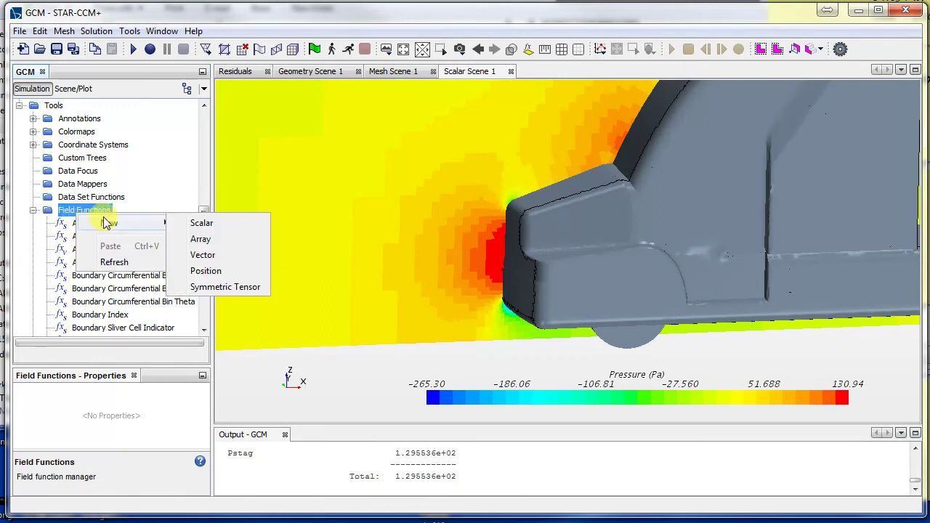
{"action": "left_click", "coordinate": [66, 210]}
{"action": "right_click", "coordinate": [66, 211]}
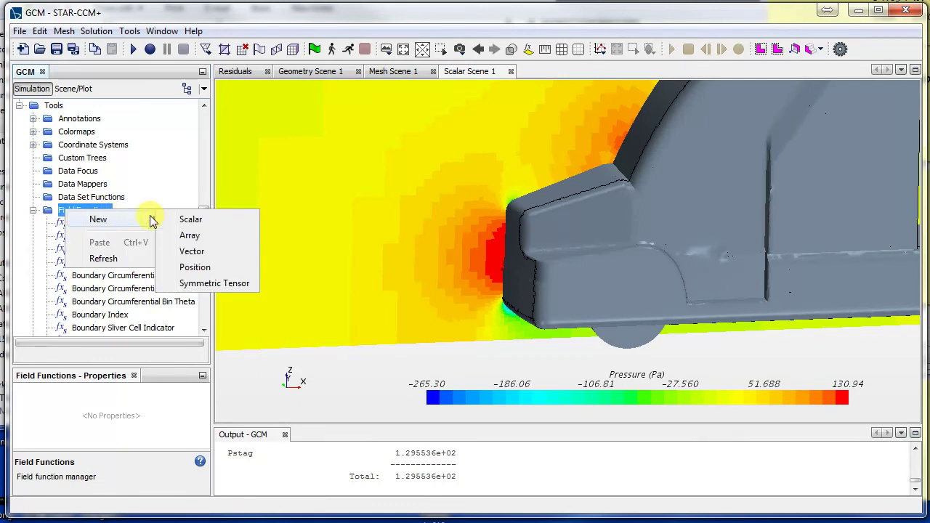
{"action": "left_click", "coordinate": [200, 216]}
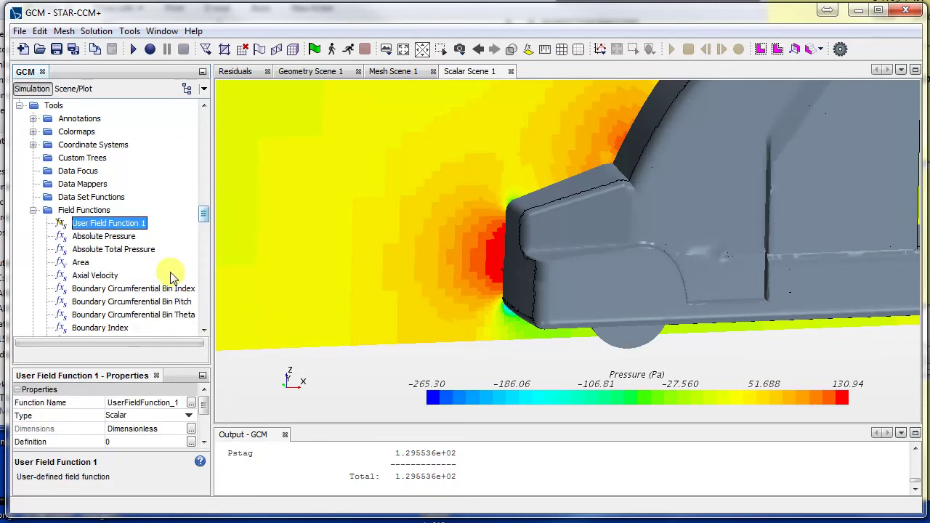
Rename the new user field function as PresCoef.
{"action": "right_click", "coordinate": [137, 223]}
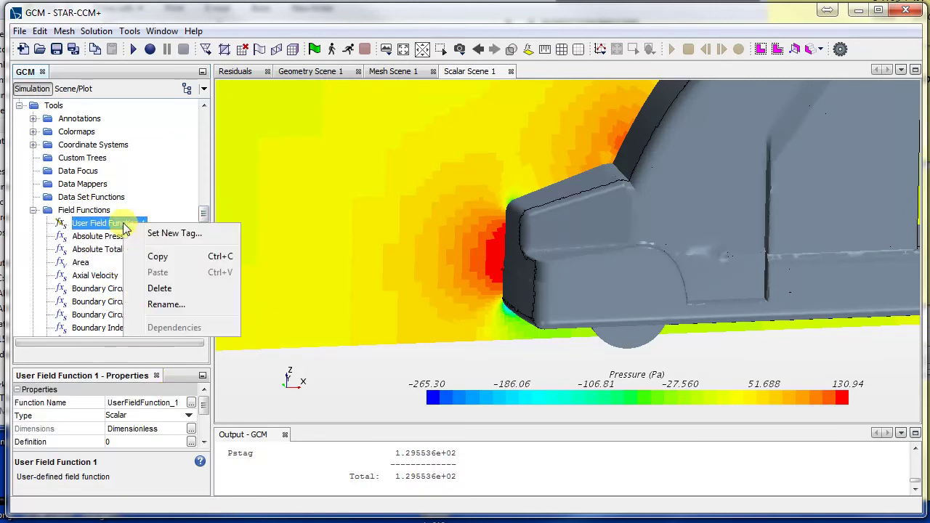
{"action": "left_click", "coordinate": [176, 305]}
{"action": "type", "text": "P"}
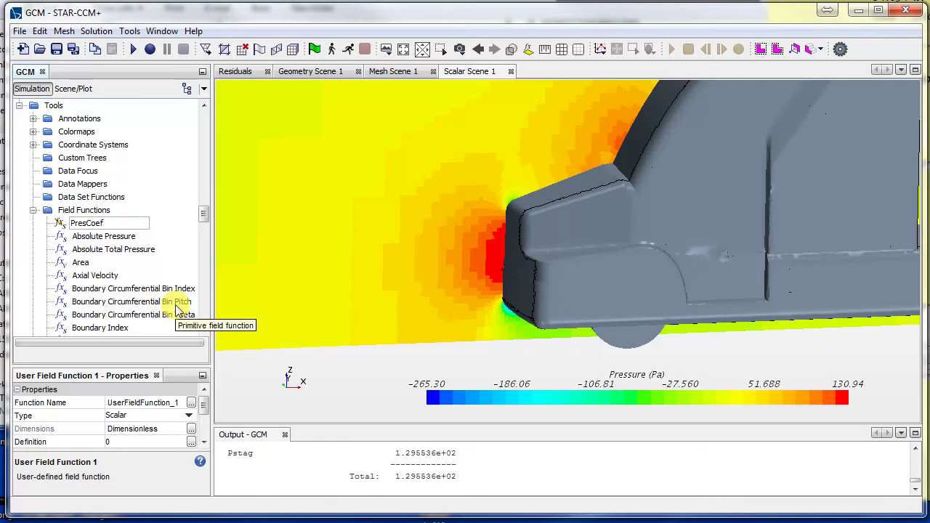
{"action": "type", "text": "resCoef"}
{"action": "key", "text": "Return"}
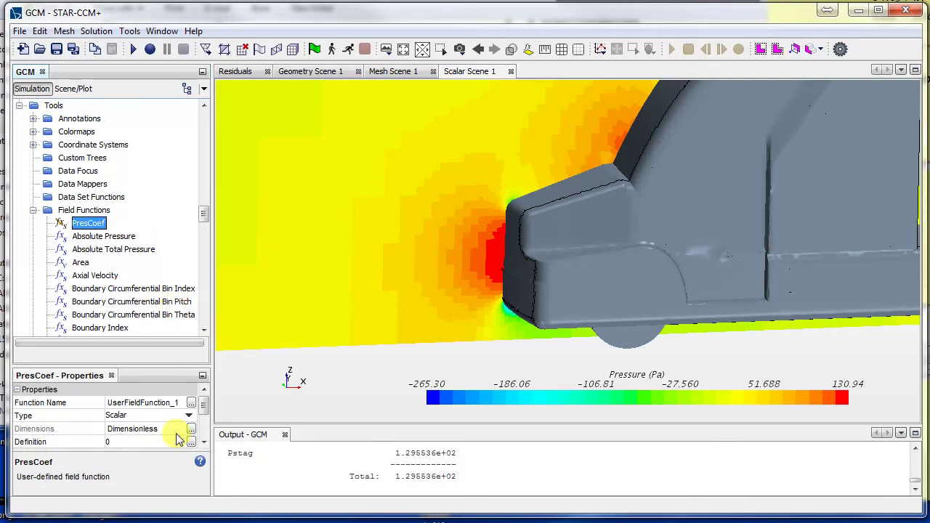
Set the Function Name property of the PresCoef field function to PresCoef.
{"action": "left_click", "coordinate": [165, 405]}
{"action": "left_click", "coordinate": [165, 405]}
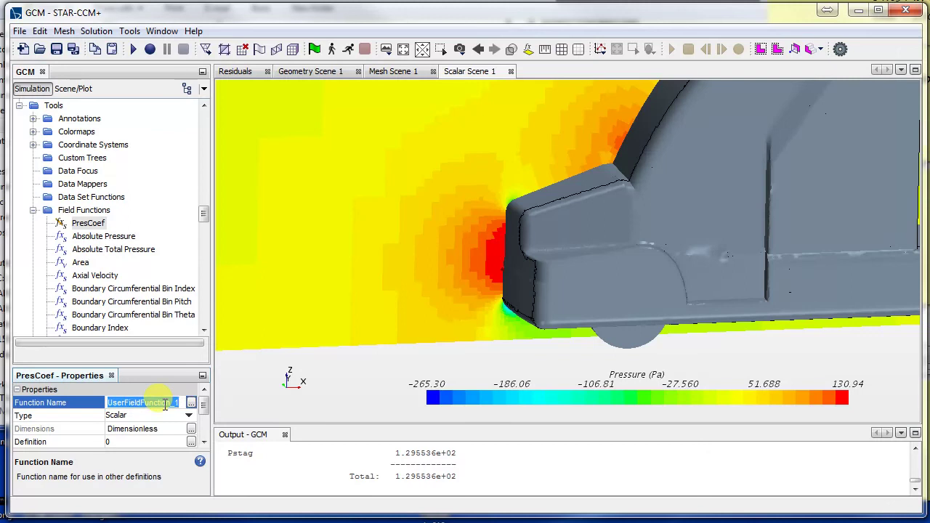
{"action": "type", "text": "PresCoef"}
{"action": "key", "text": "Return"}
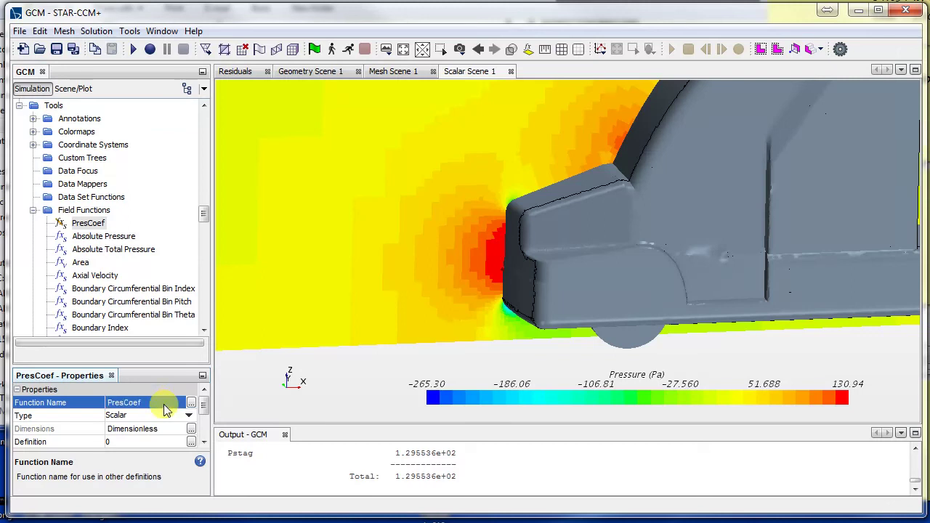
Open the PresCoef definition for editing and consult the pressure coefficient formula on the Wikipedia page in the web browser.
{"action": "left_click", "coordinate": [191, 442]}
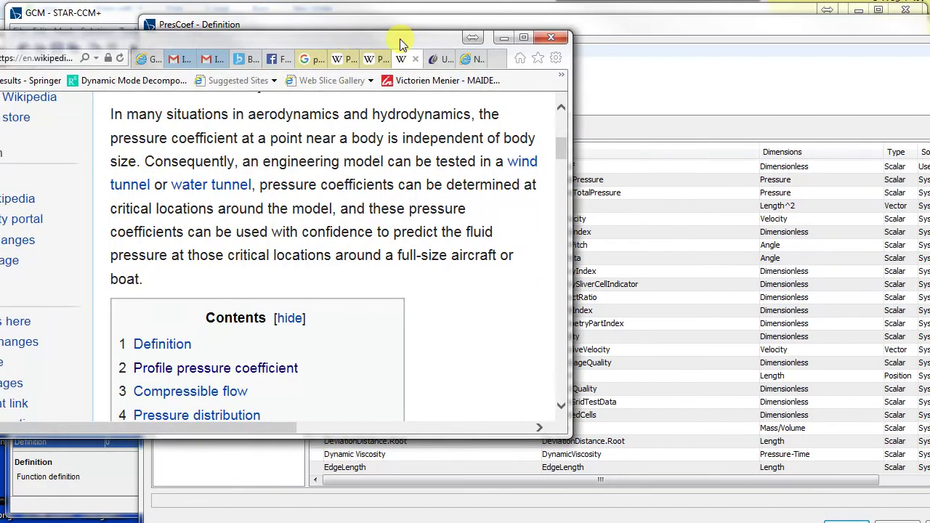
{"action": "scroll", "coordinate": [490, 218], "scroll_direction": "up", "scroll_amount": 5}
{"action": "scroll", "coordinate": [523, 274], "scroll_direction": "down", "scroll_amount": 8}
{"action": "scroll", "coordinate": [544, 266], "scroll_direction": "down", "scroll_amount": 8}
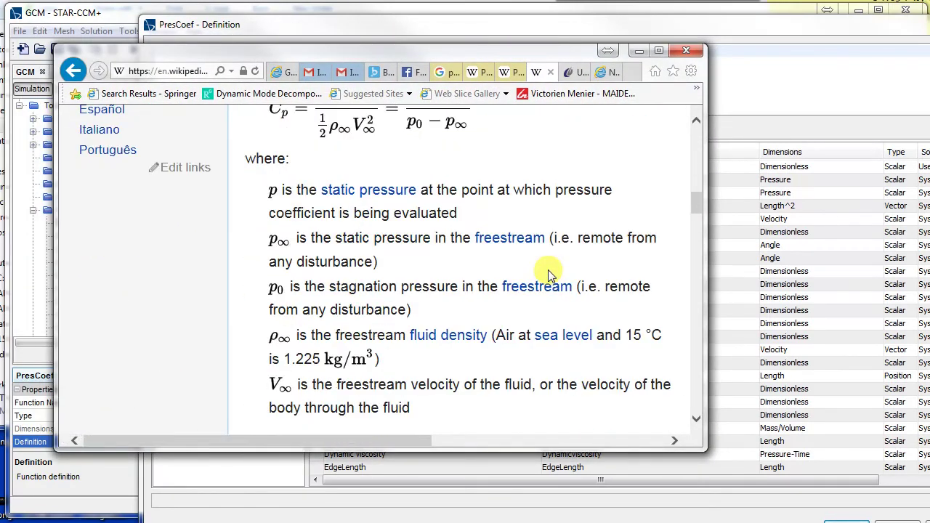
{"action": "scroll", "coordinate": [538, 261], "scroll_direction": "up", "scroll_amount": 3}
{"action": "left_click_drag", "start_coordinate": [420, 54], "coordinate": [68, 311]}
{"action": "left_click", "coordinate": [245, 60]}
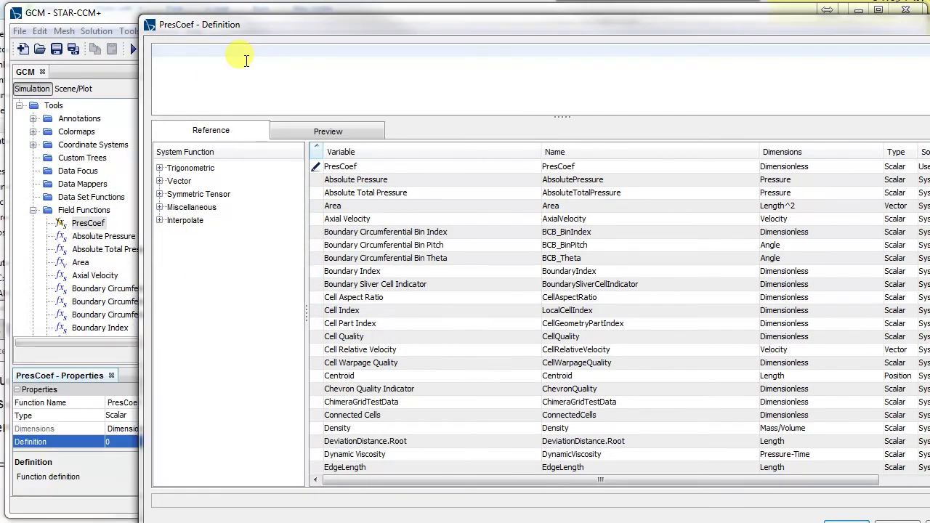